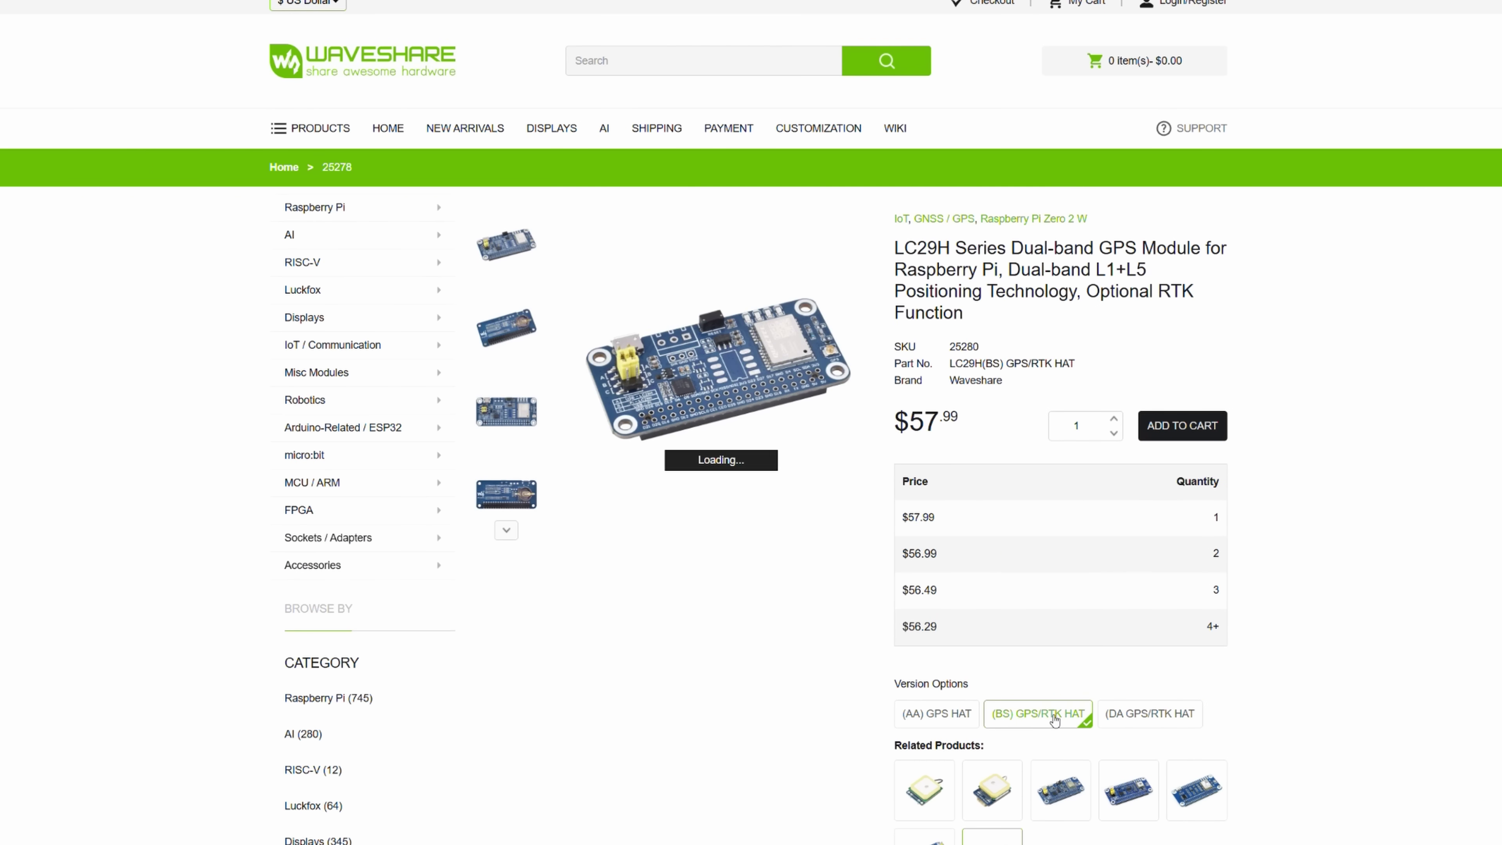
Scroll the Waveshare store page down to the Version Options comparison of the three LC29H modules
scroll(1271, 520, down, 15)
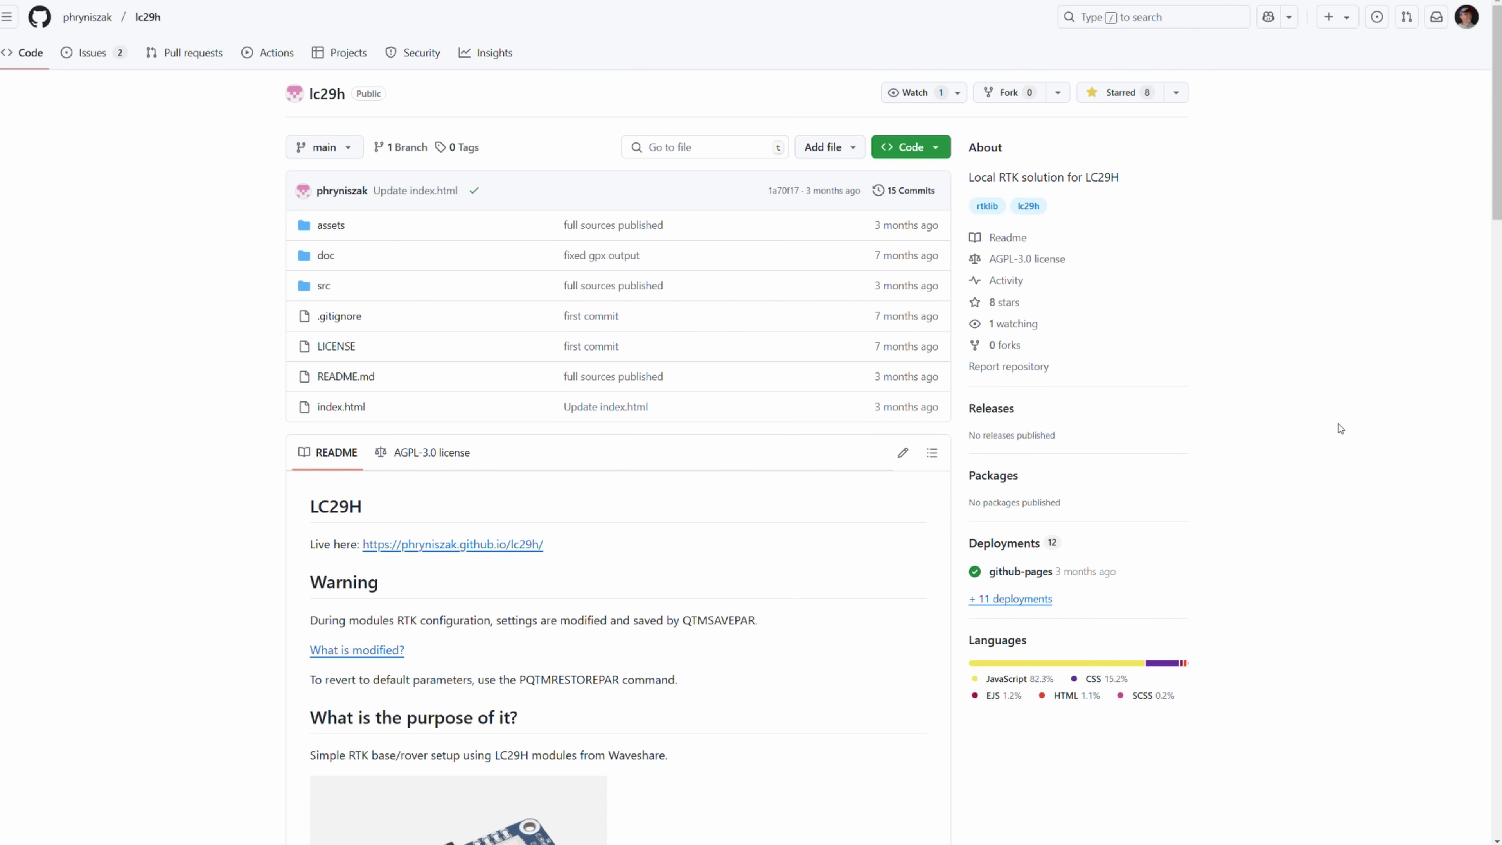
Scroll the lc29h README to the NMEA log example, then pick 10 m base survey accuracy
scroll(1339, 429, down, 6)
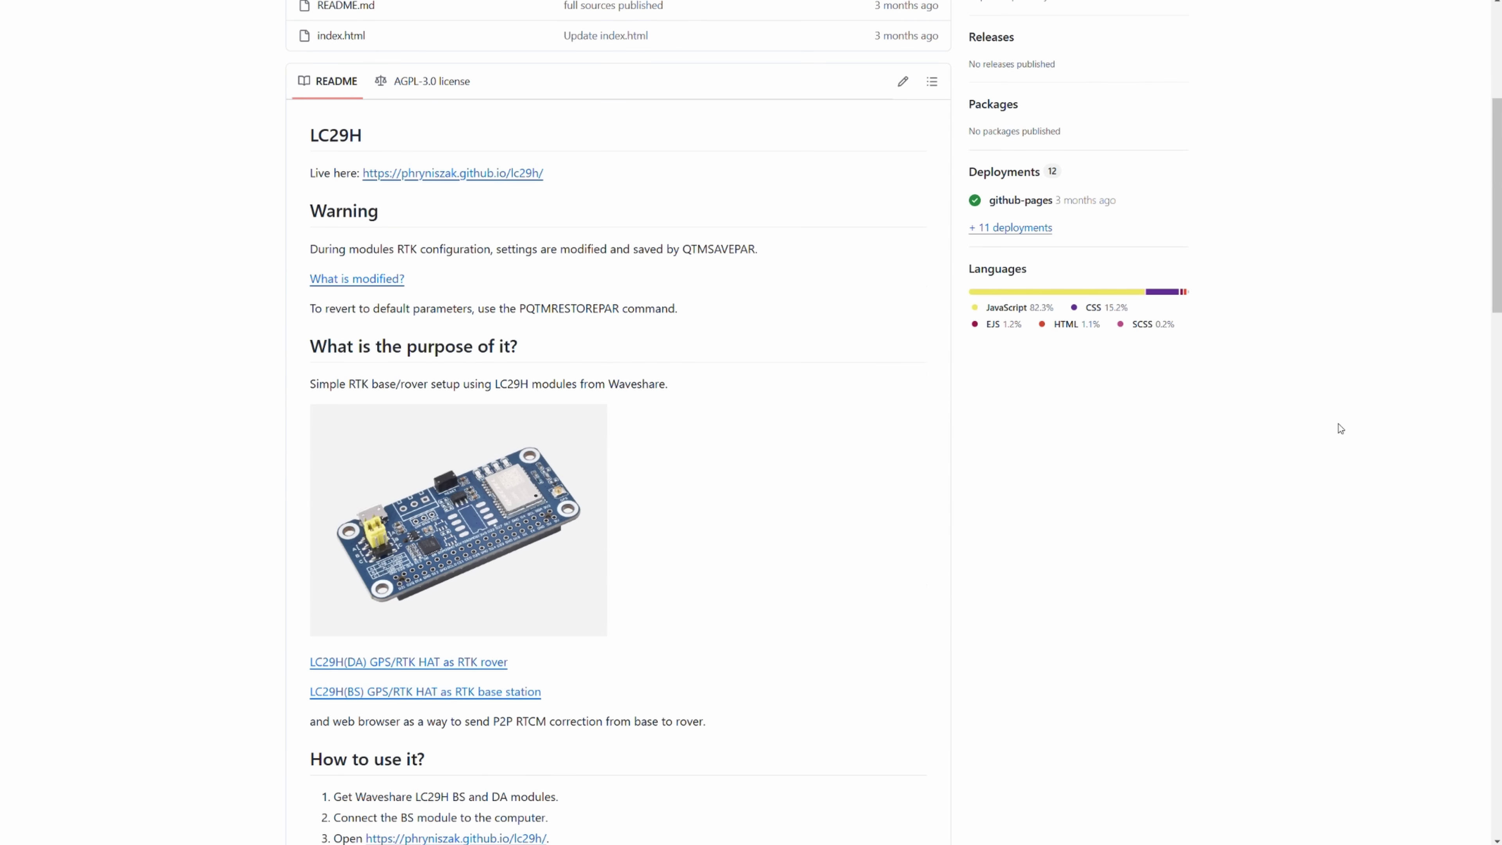
scroll(1340, 428, down, 7)
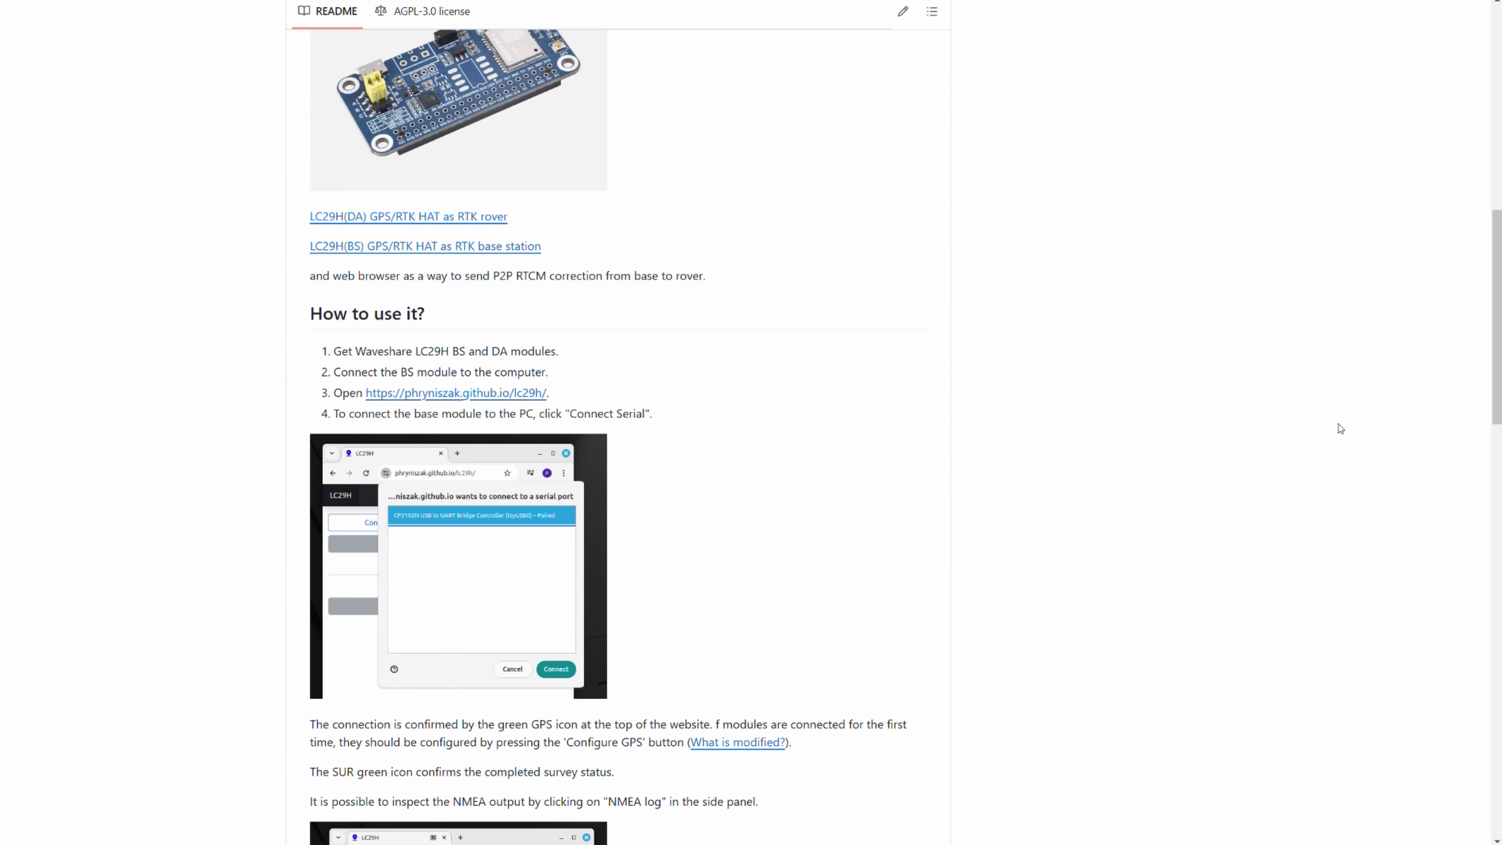
scroll(1340, 428, down, 8)
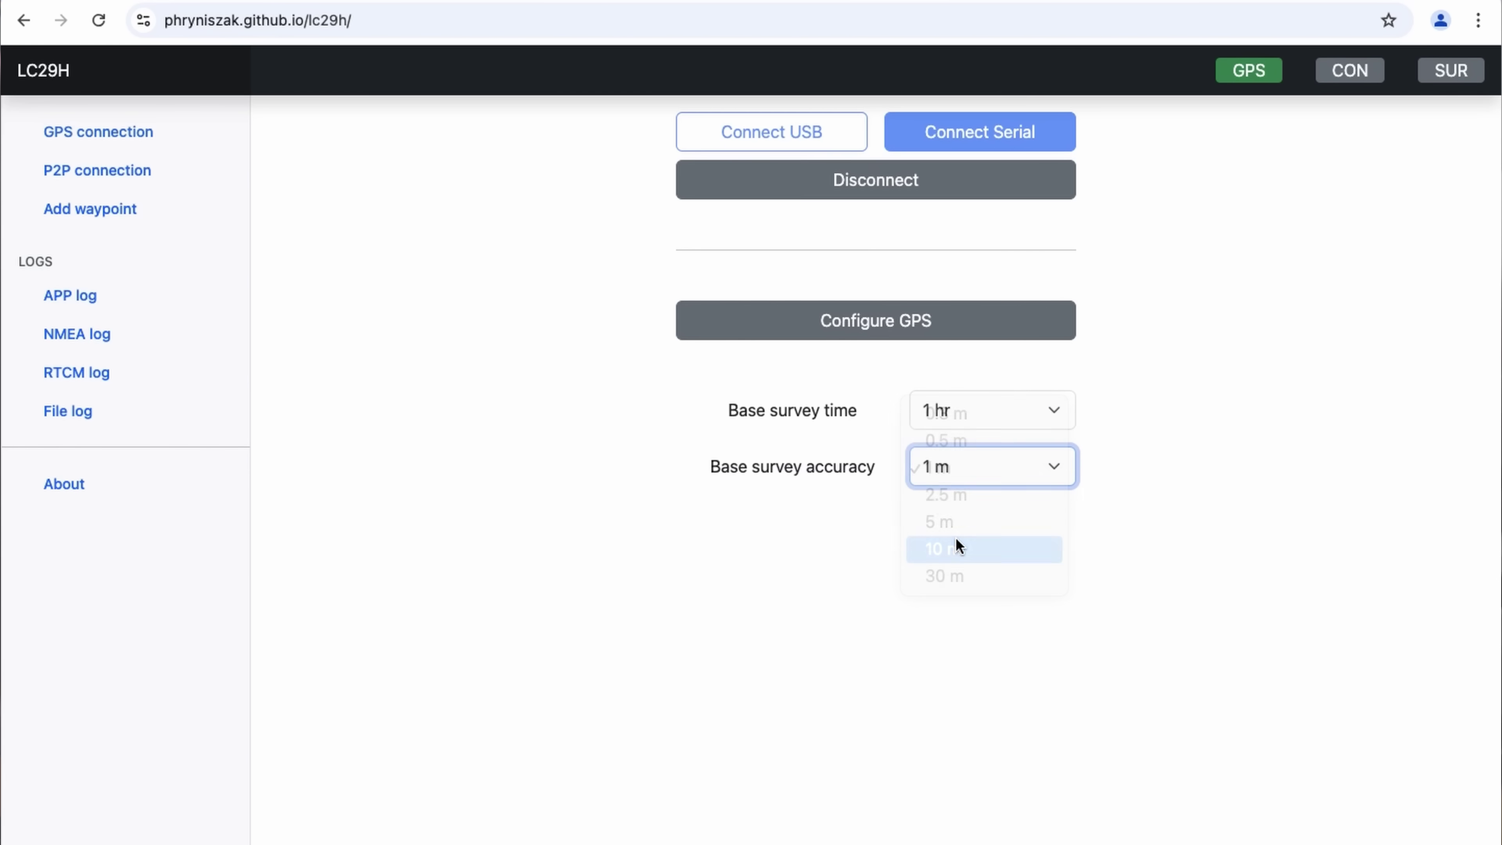
click(955, 537)
Configure the module as a base station with 1 hr survey and 10 m accuracy, then view the NMEA log
click(893, 316)
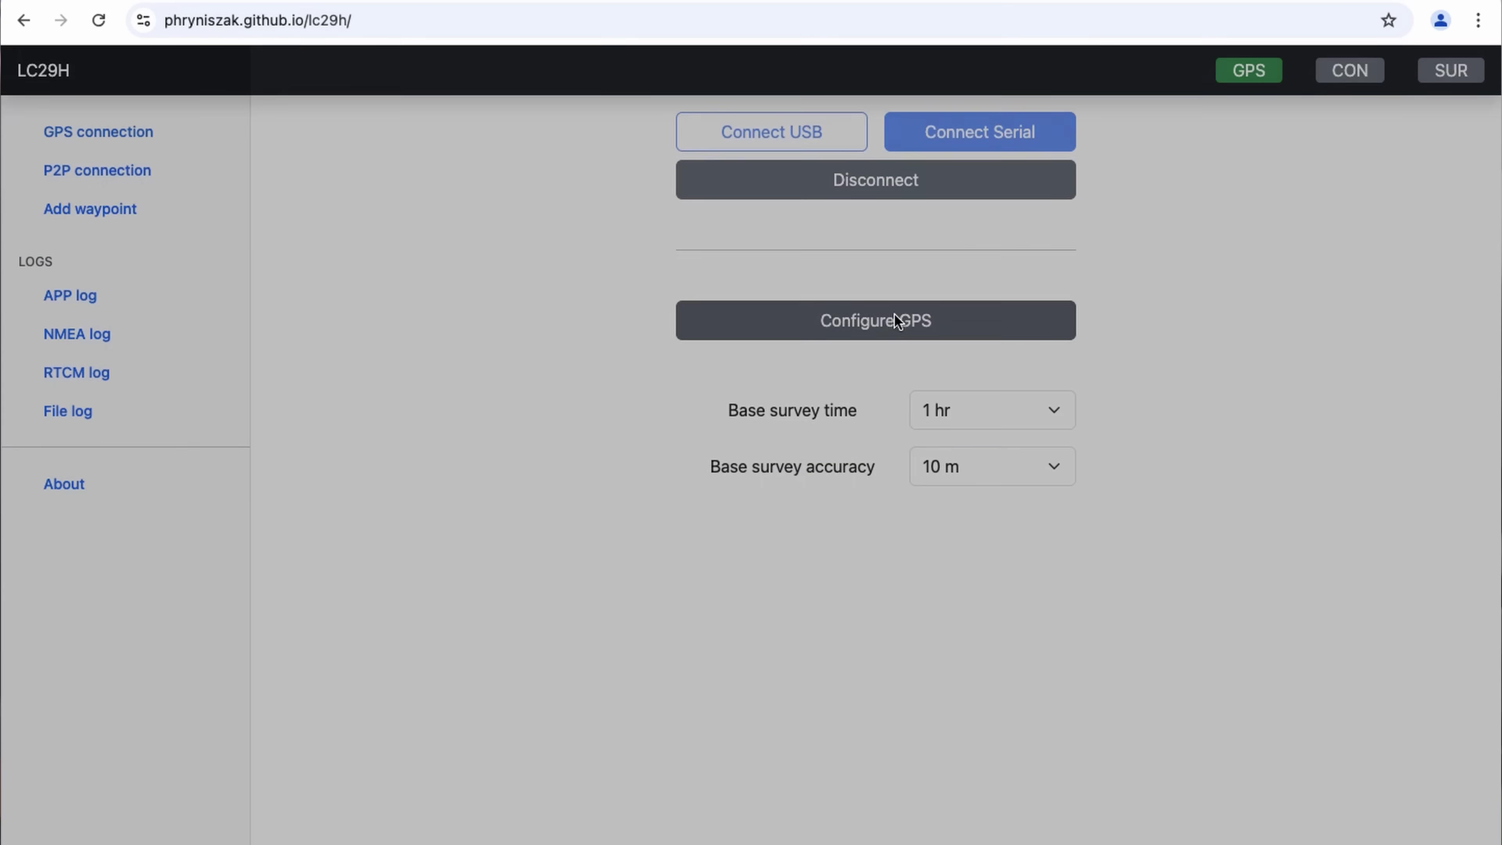
click(966, 237)
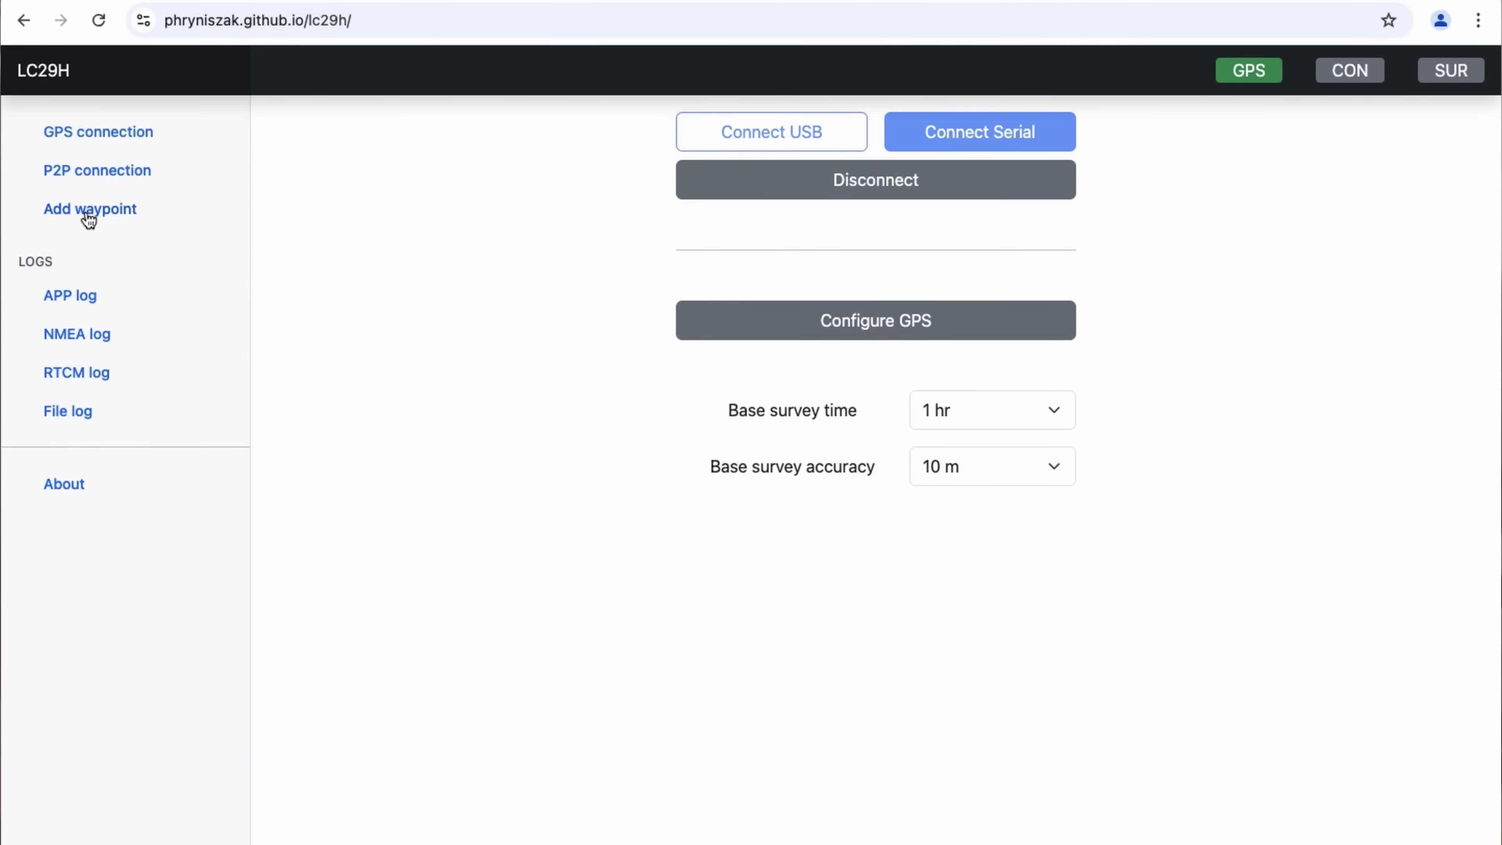
click(89, 348)
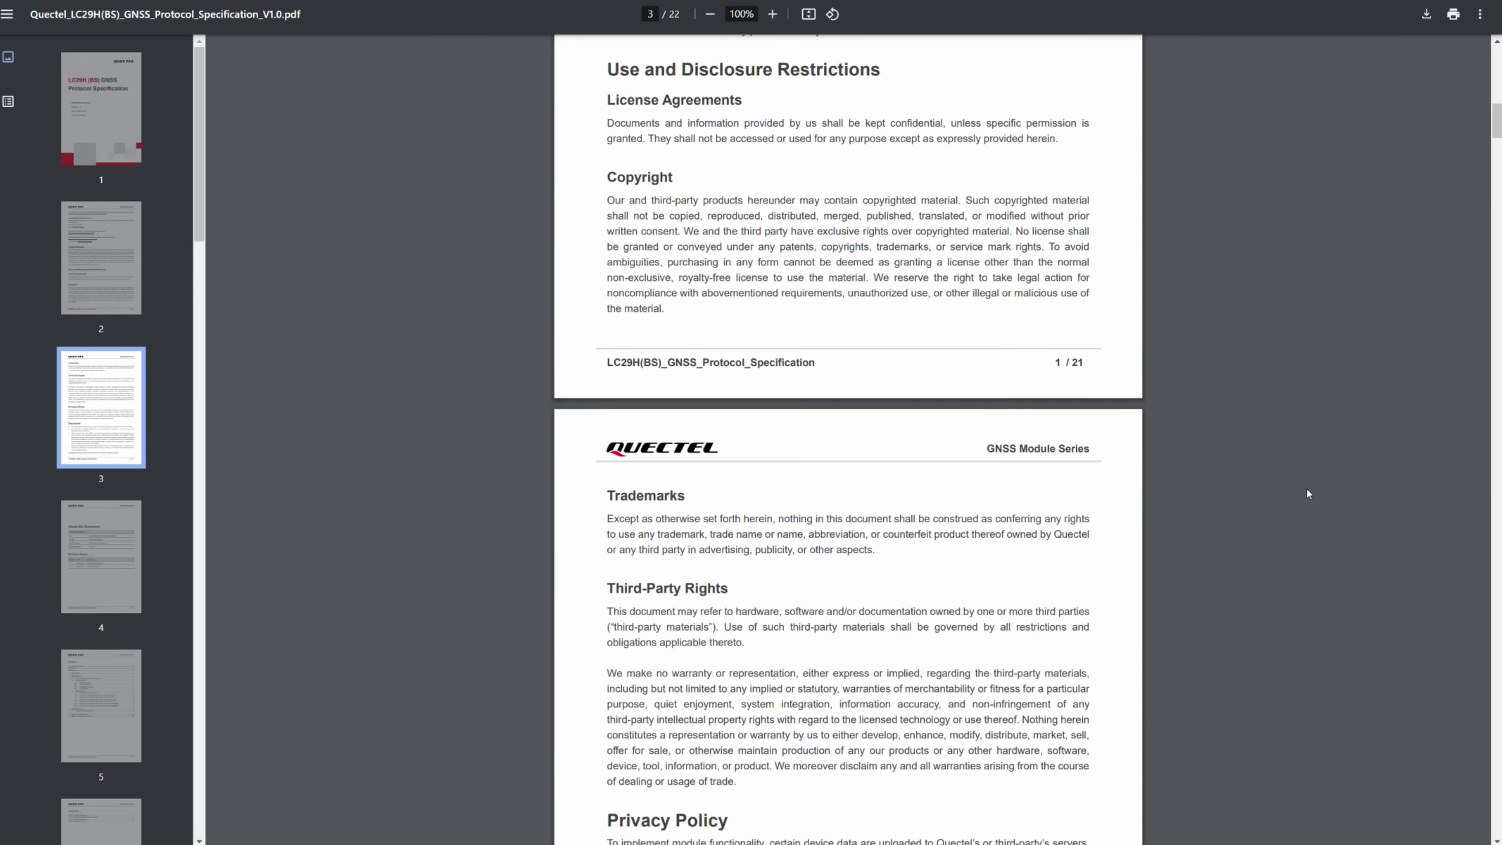
scroll(1306, 490, down, 10)
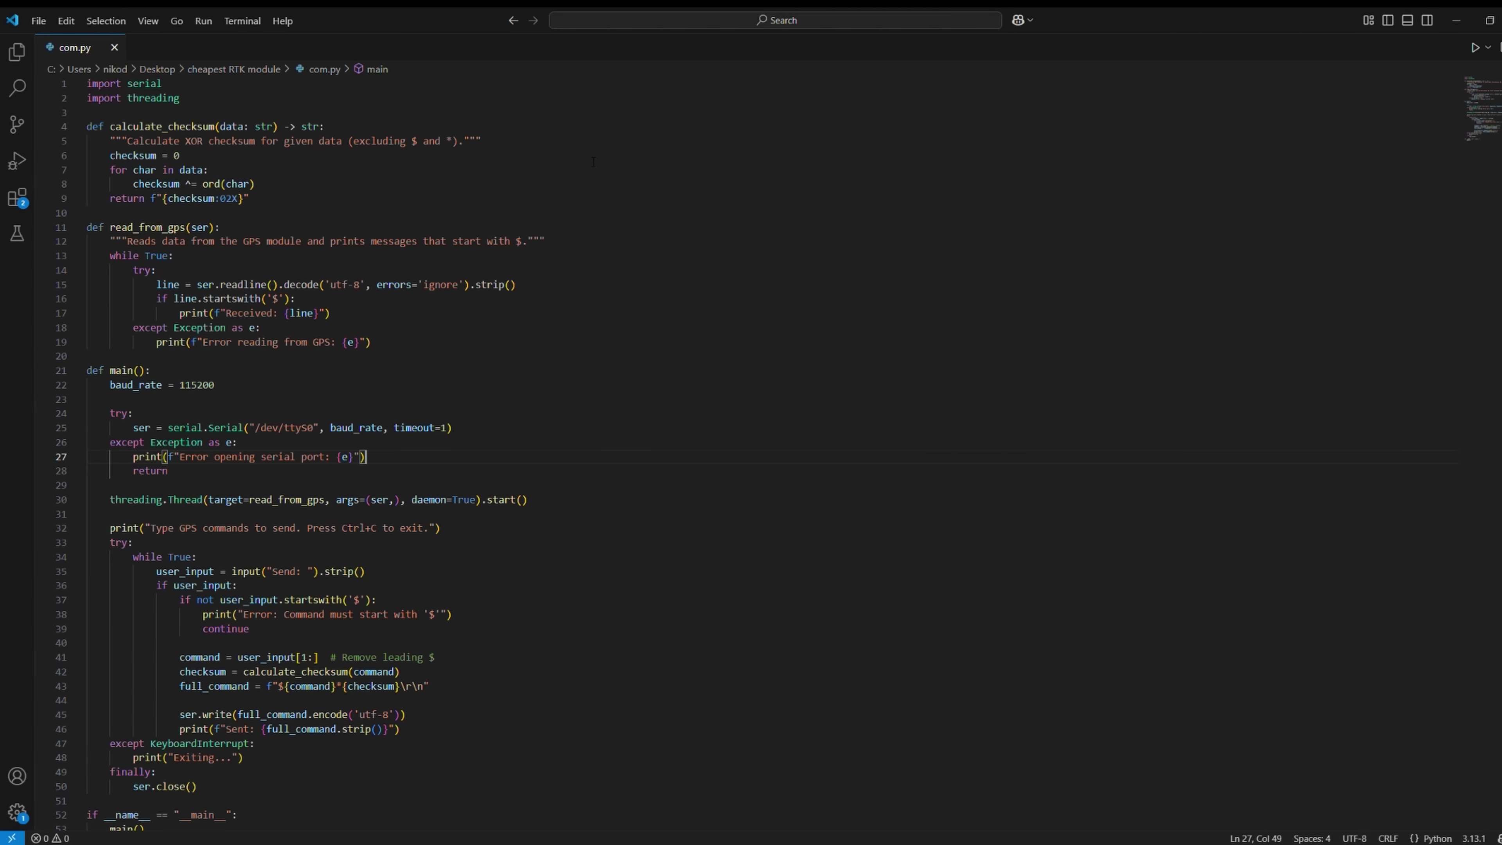
Scroll the protocol PDF to page 9's PQTMCFGSVIN survey-in command syntax and parameters
scroll(593, 161, down, 2)
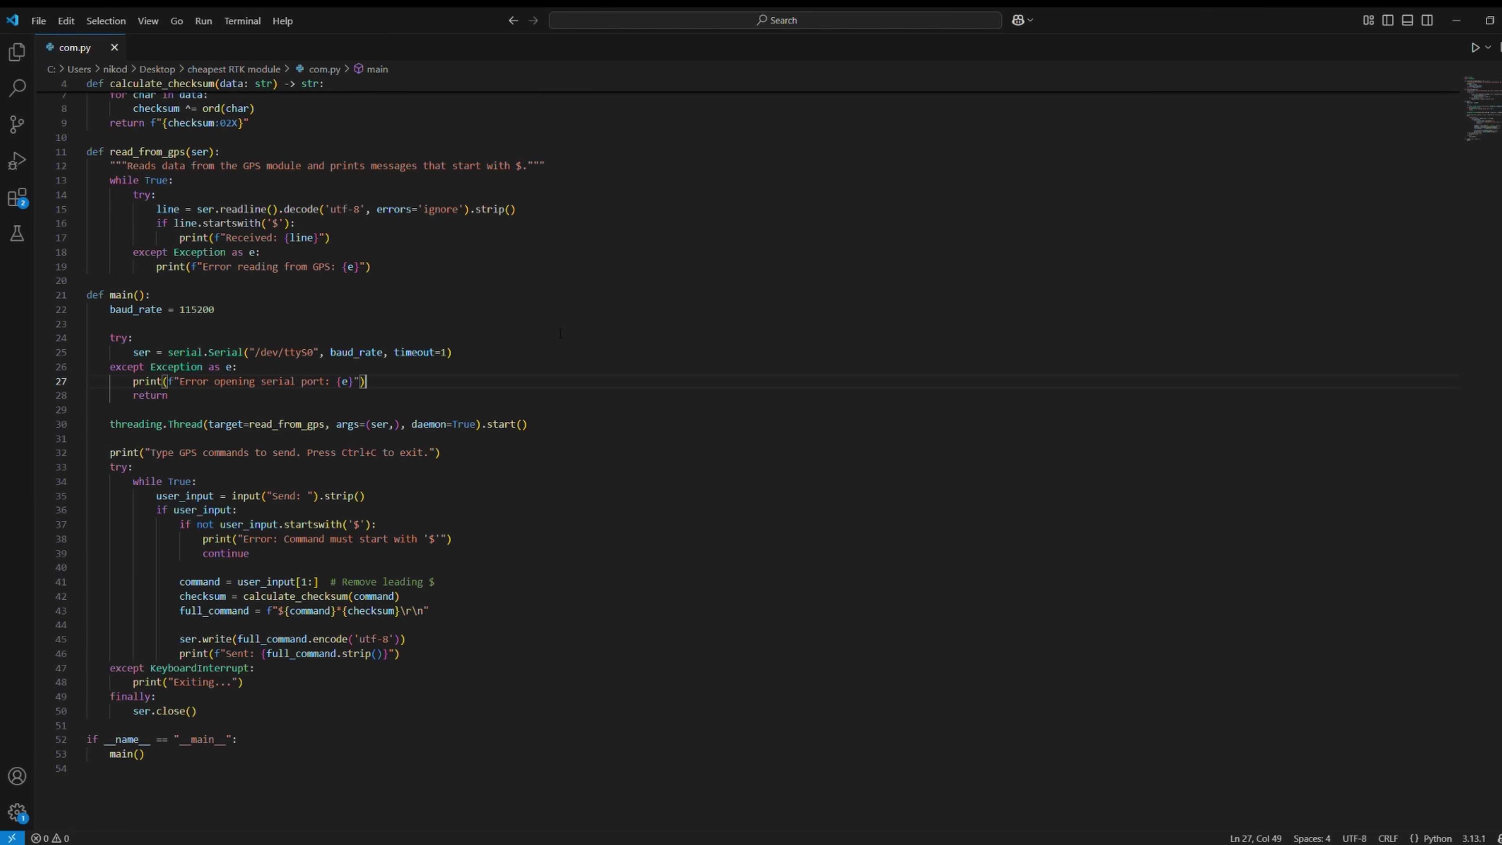
scroll(413, 798, up, 3)
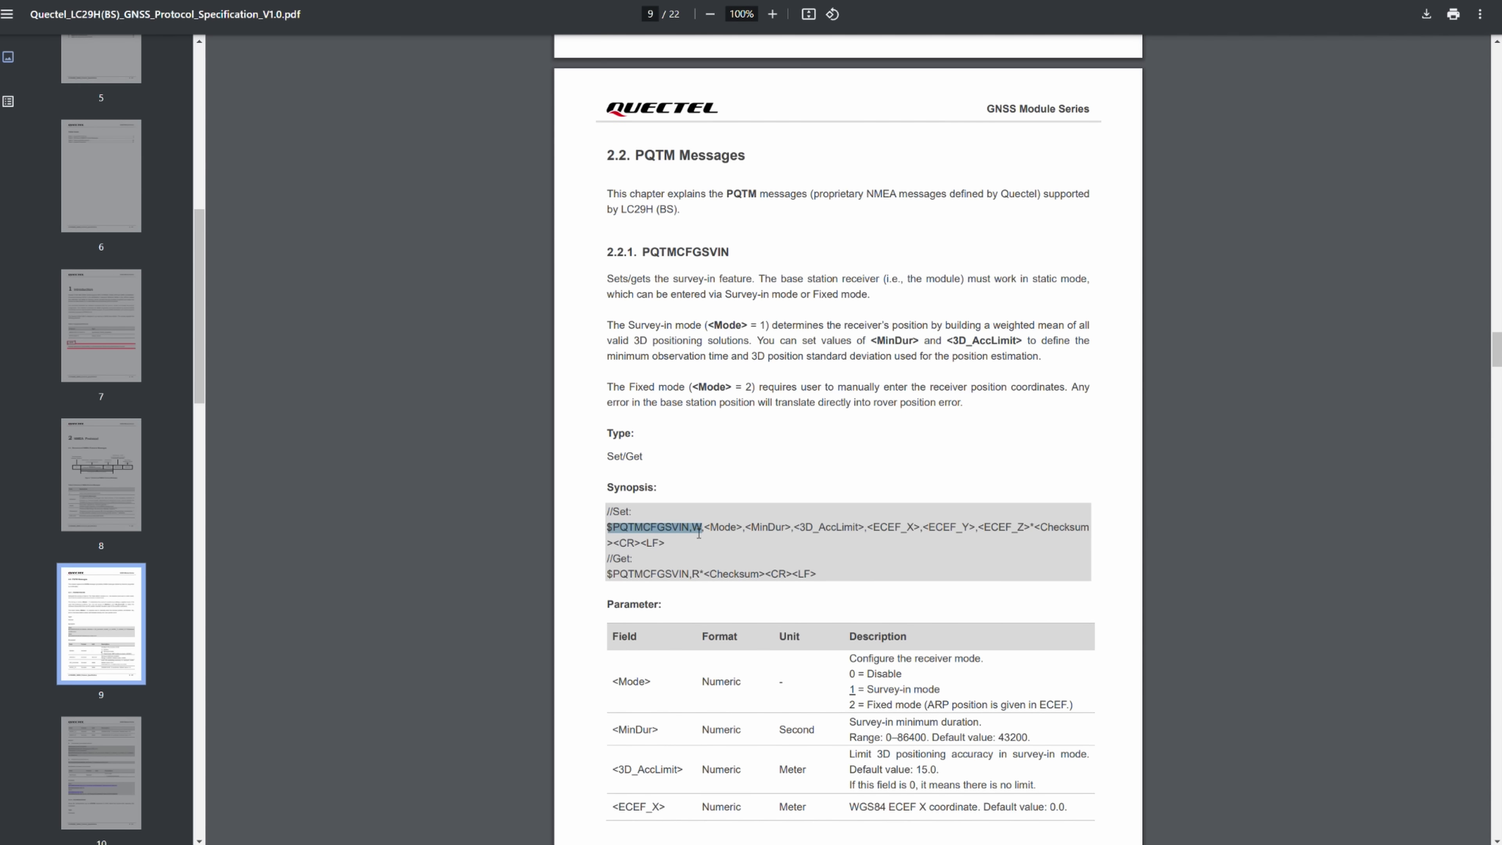
Highlight the PQTMCFGSVIN note that a 3D_AccLimit of 0 means no limit
click(821, 565)
scroll(1091, 538, down, 2)
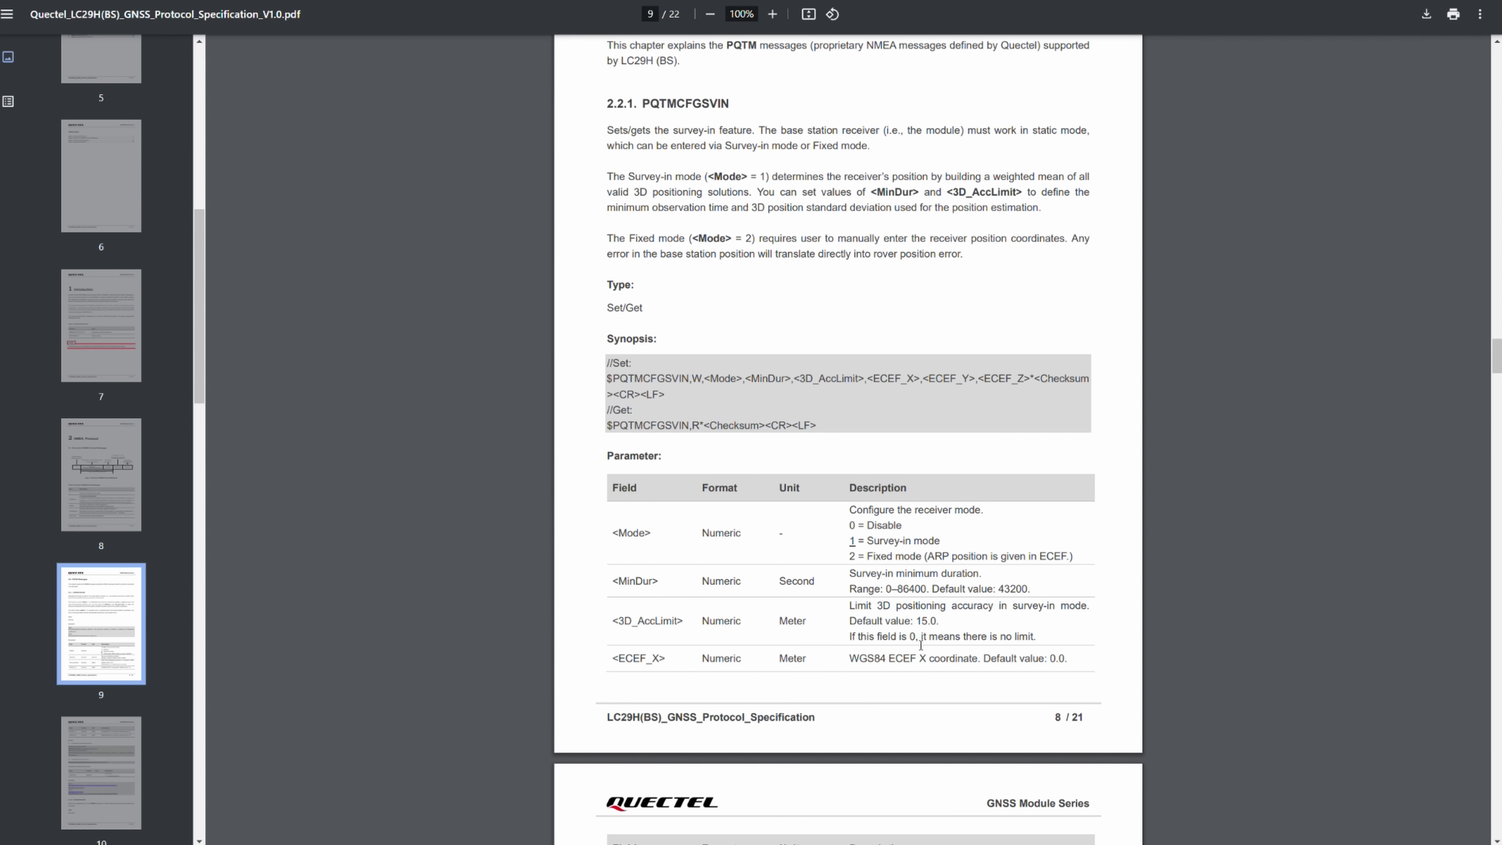
drag(858, 641, 1053, 639)
click(1053, 639)
drag(856, 642, 1052, 639)
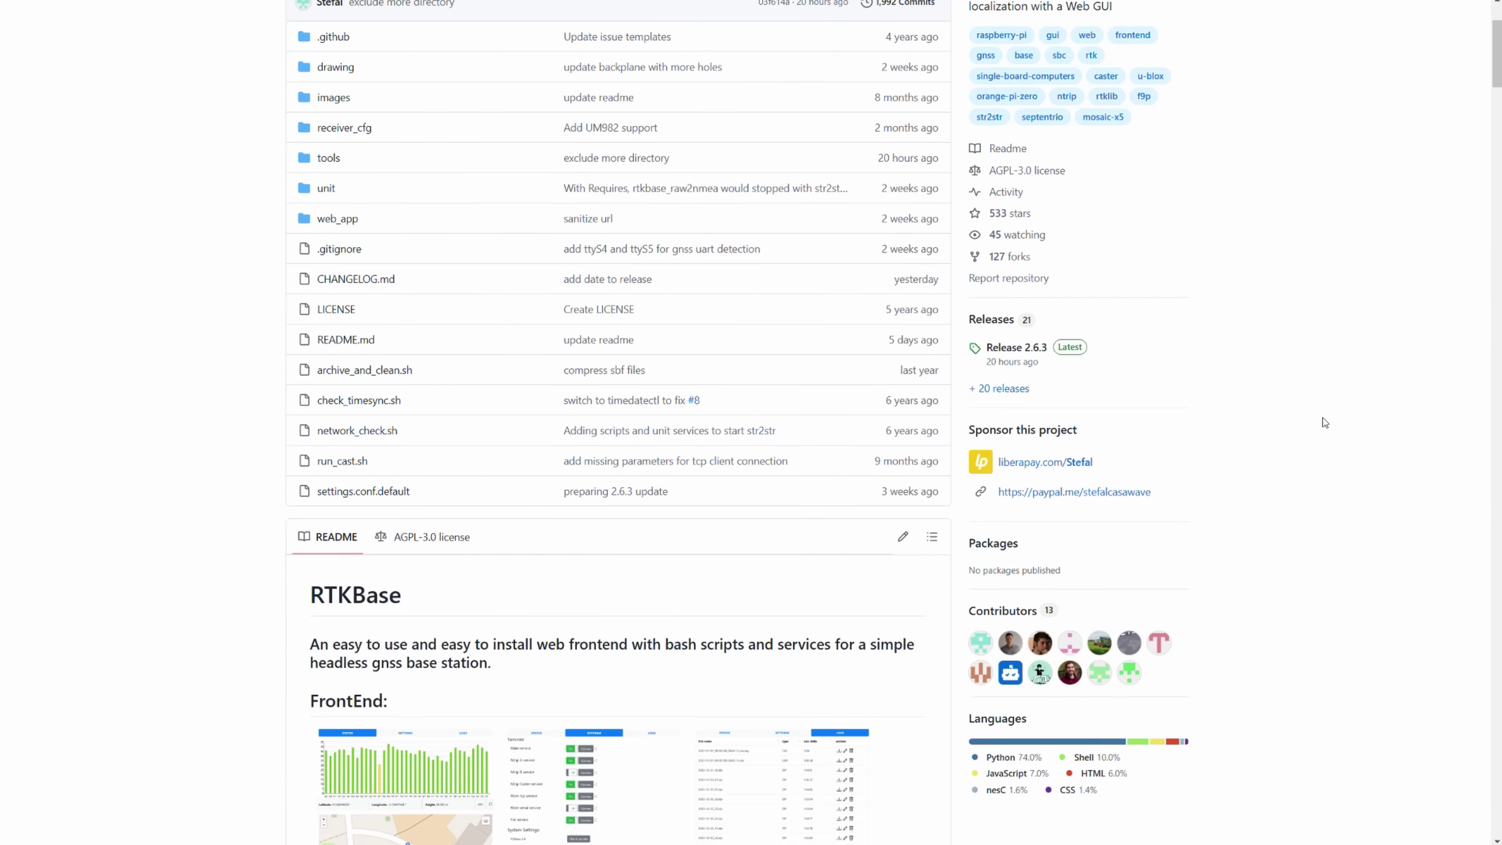
scroll(1322, 422, down, 10)
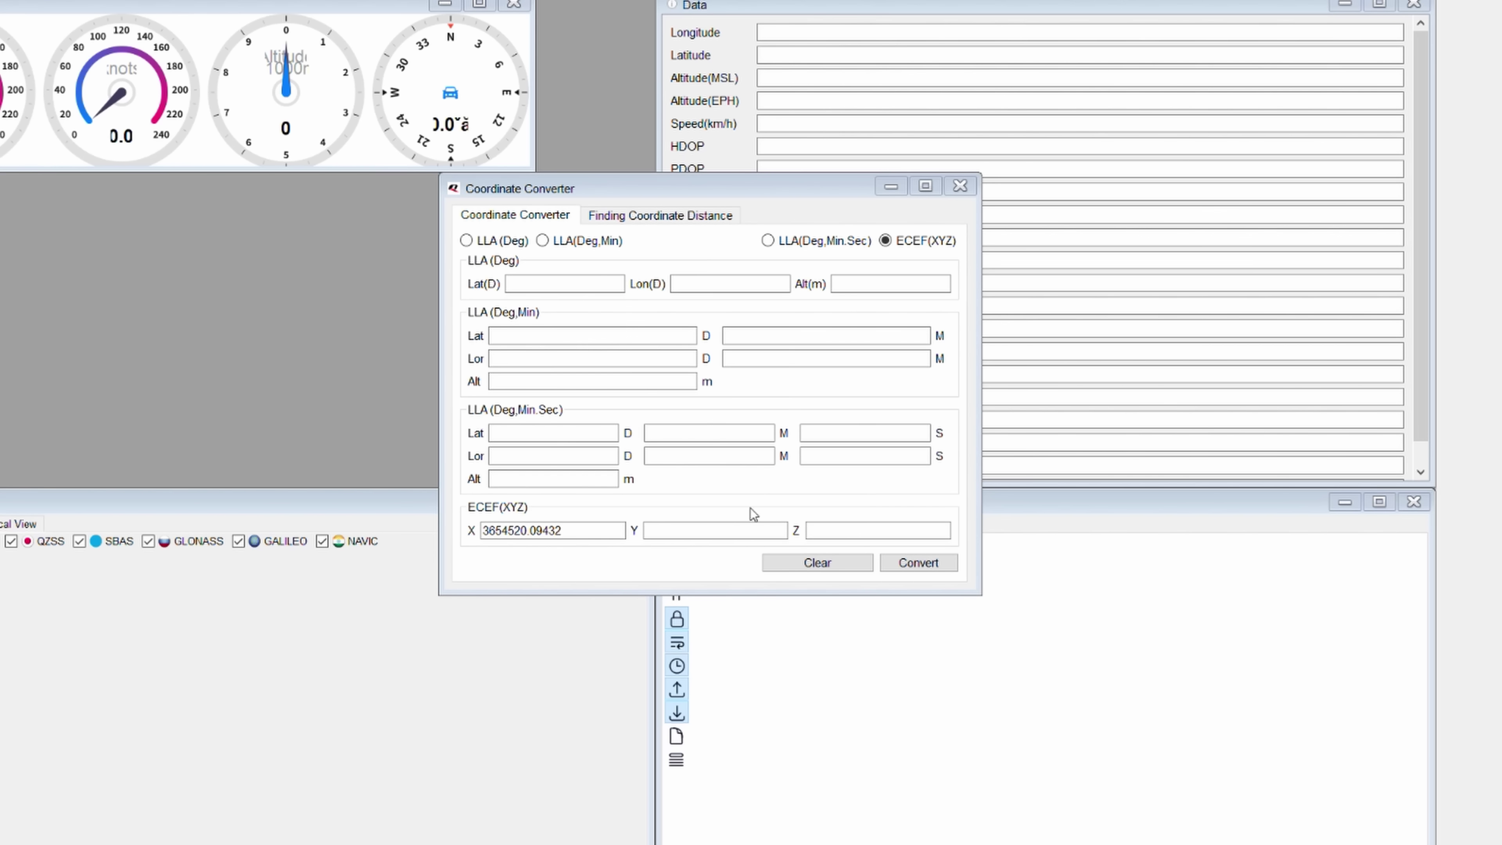
Paste the ECEF Y and Z values, convert to 52.22980000, 21.01220002, 100.01, and select the latitude
click(737, 530)
text(1403731.72432)
click(889, 530)
text(5018584.25432)
click(939, 567)
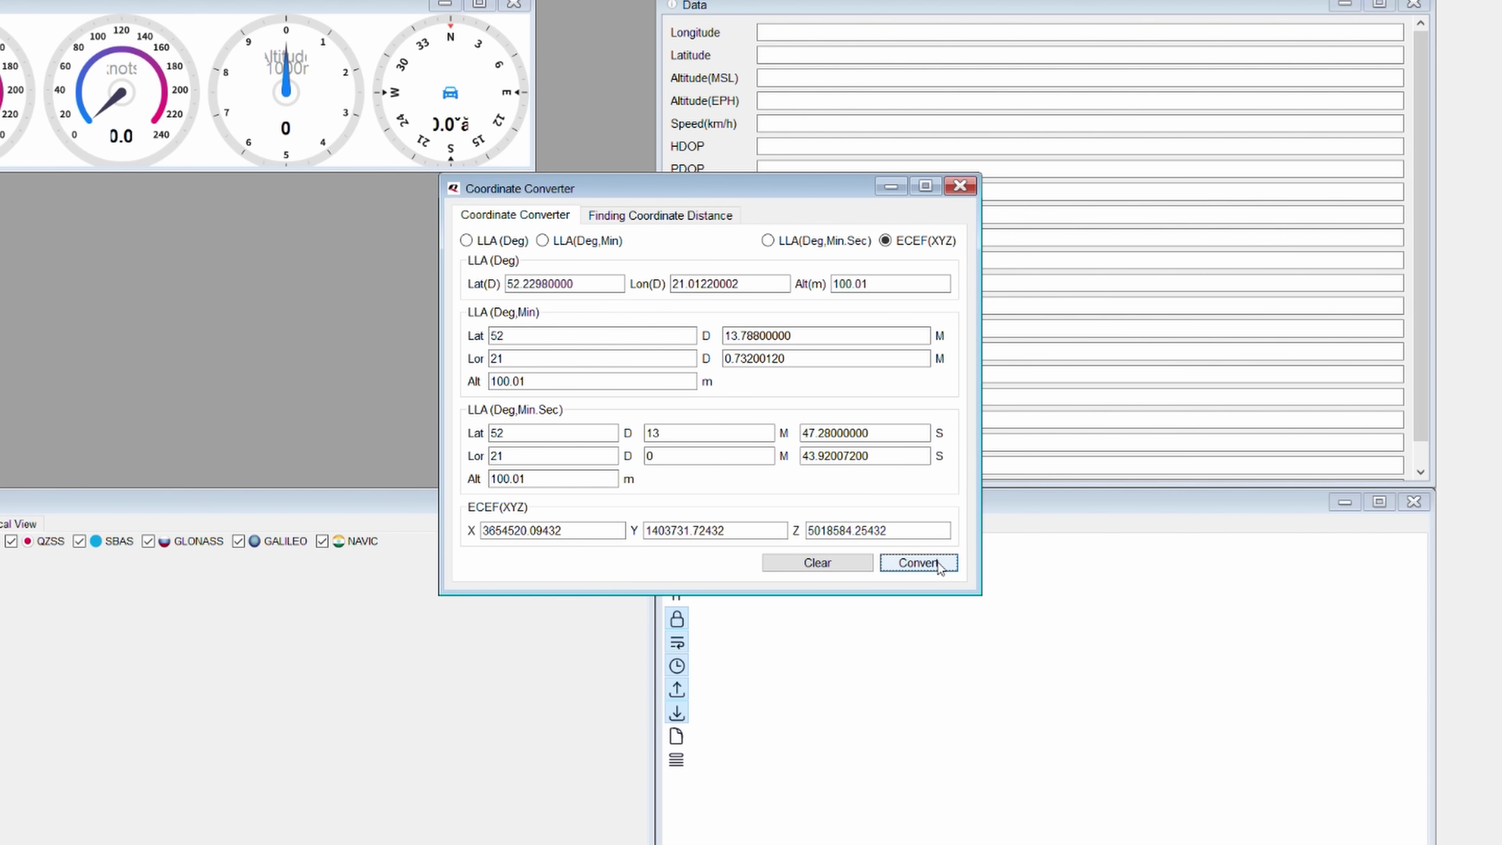
double_click(593, 288)
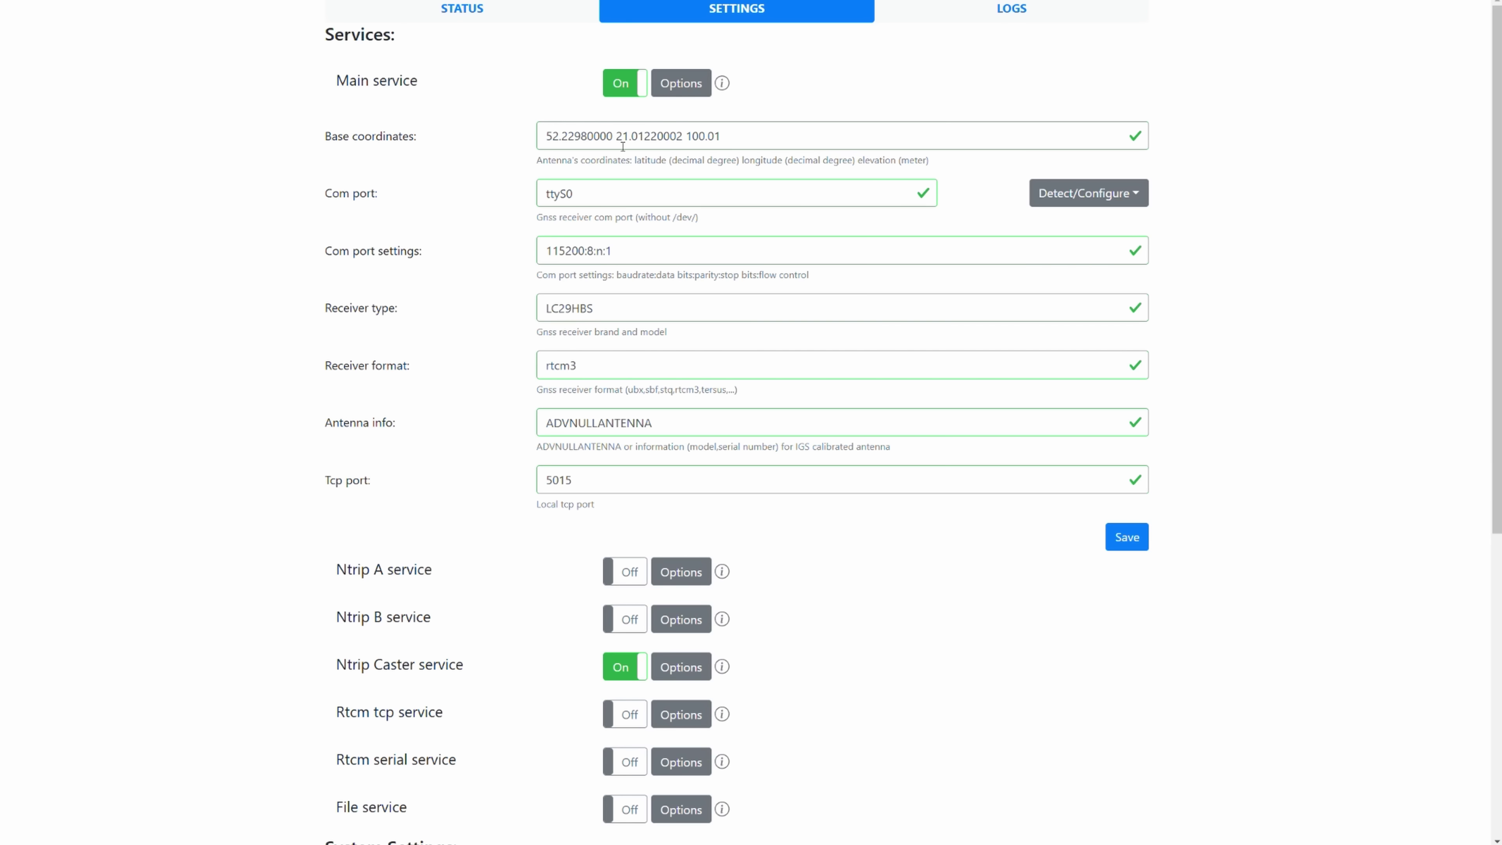
Check the main service's base coordinates and the ttyS0 com port settings 115200:8:n:1
drag(739, 140, 530, 137)
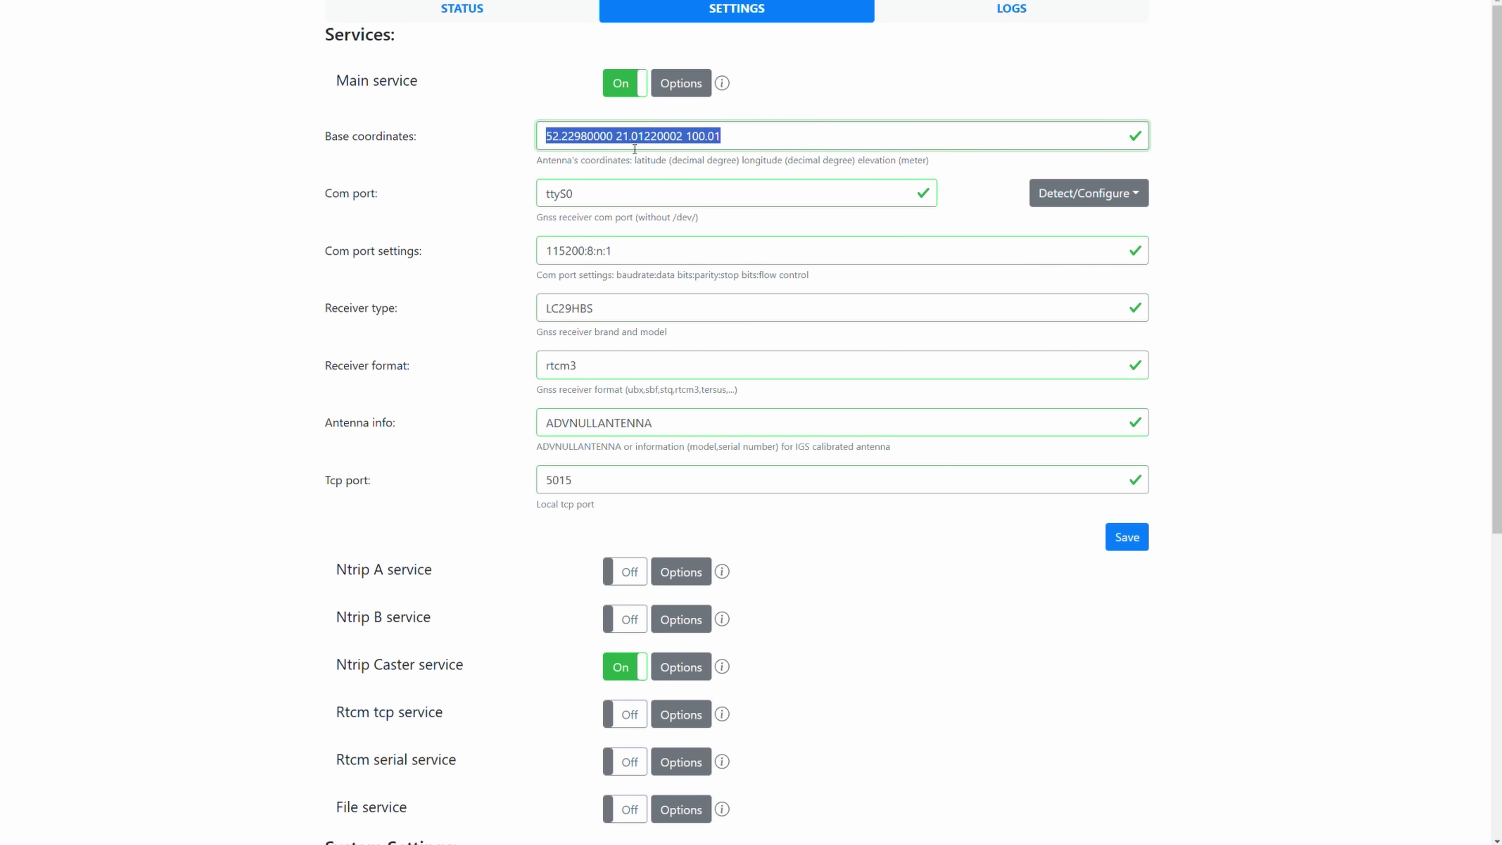
click(628, 136)
drag(721, 137, 714, 136)
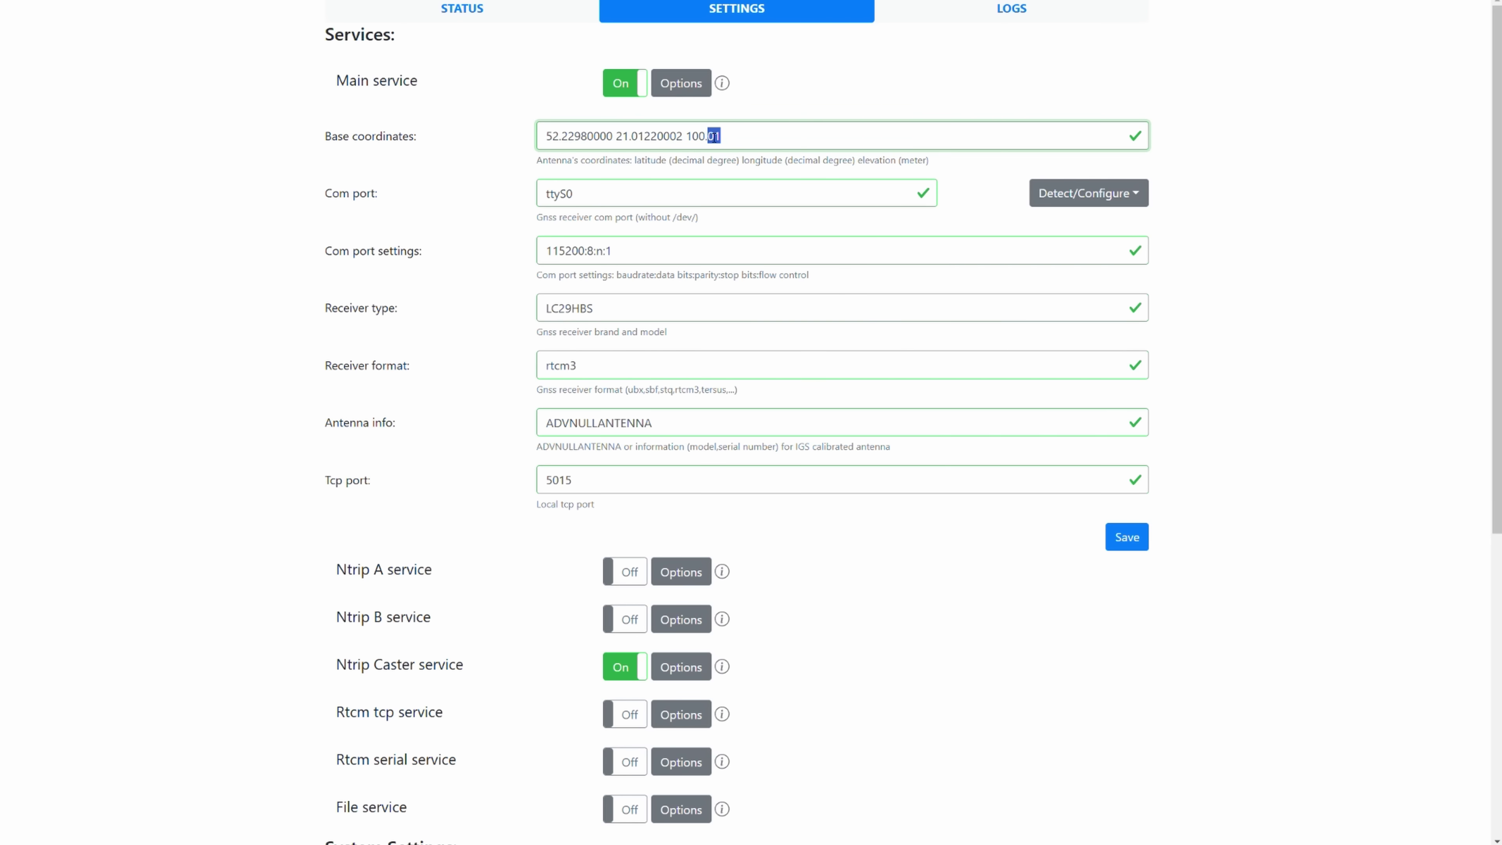
click(572, 193)
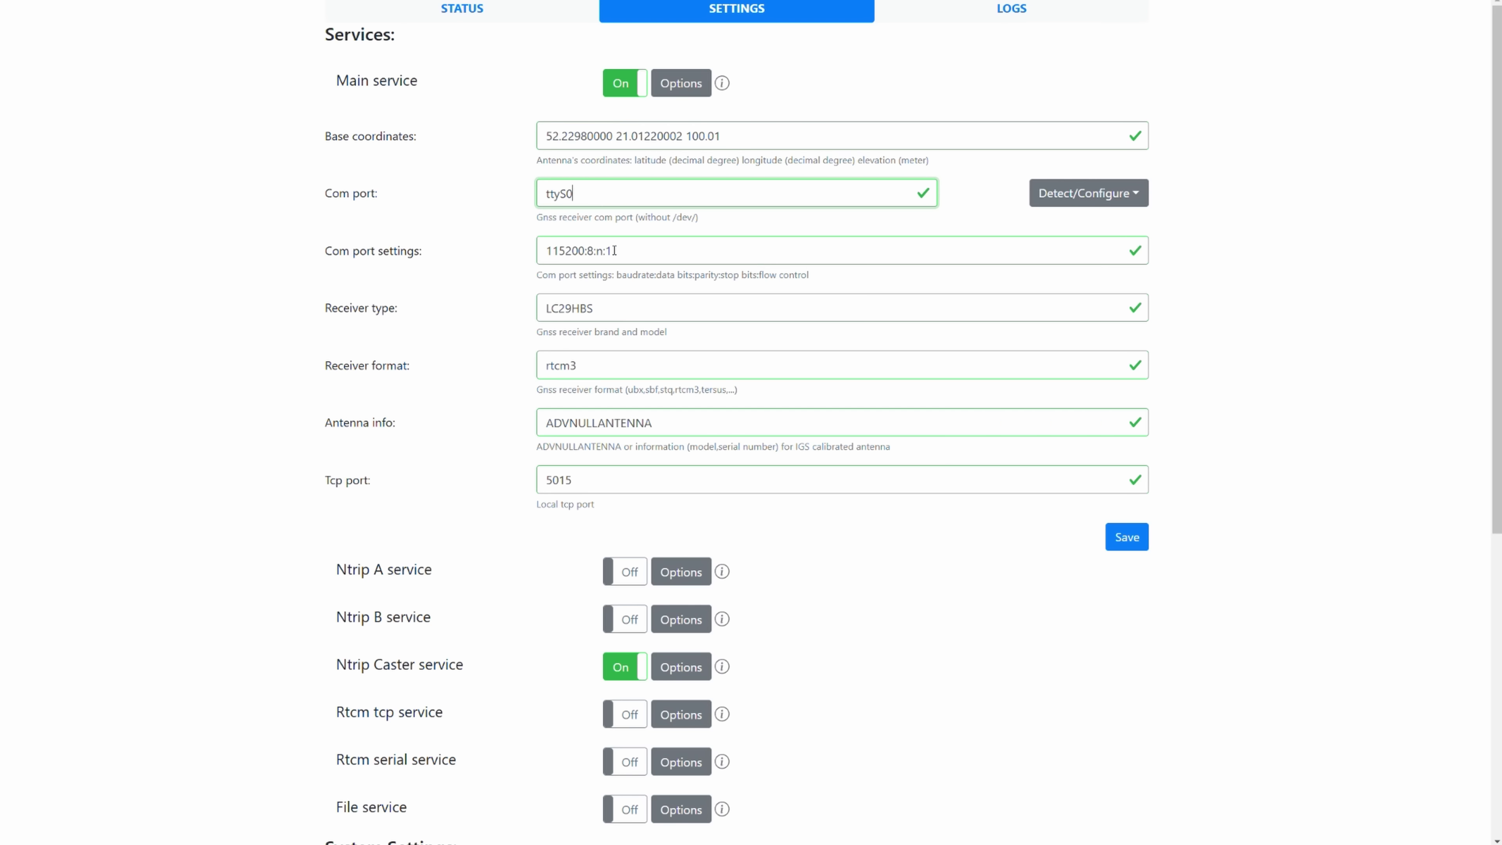
drag(549, 261, 581, 261)
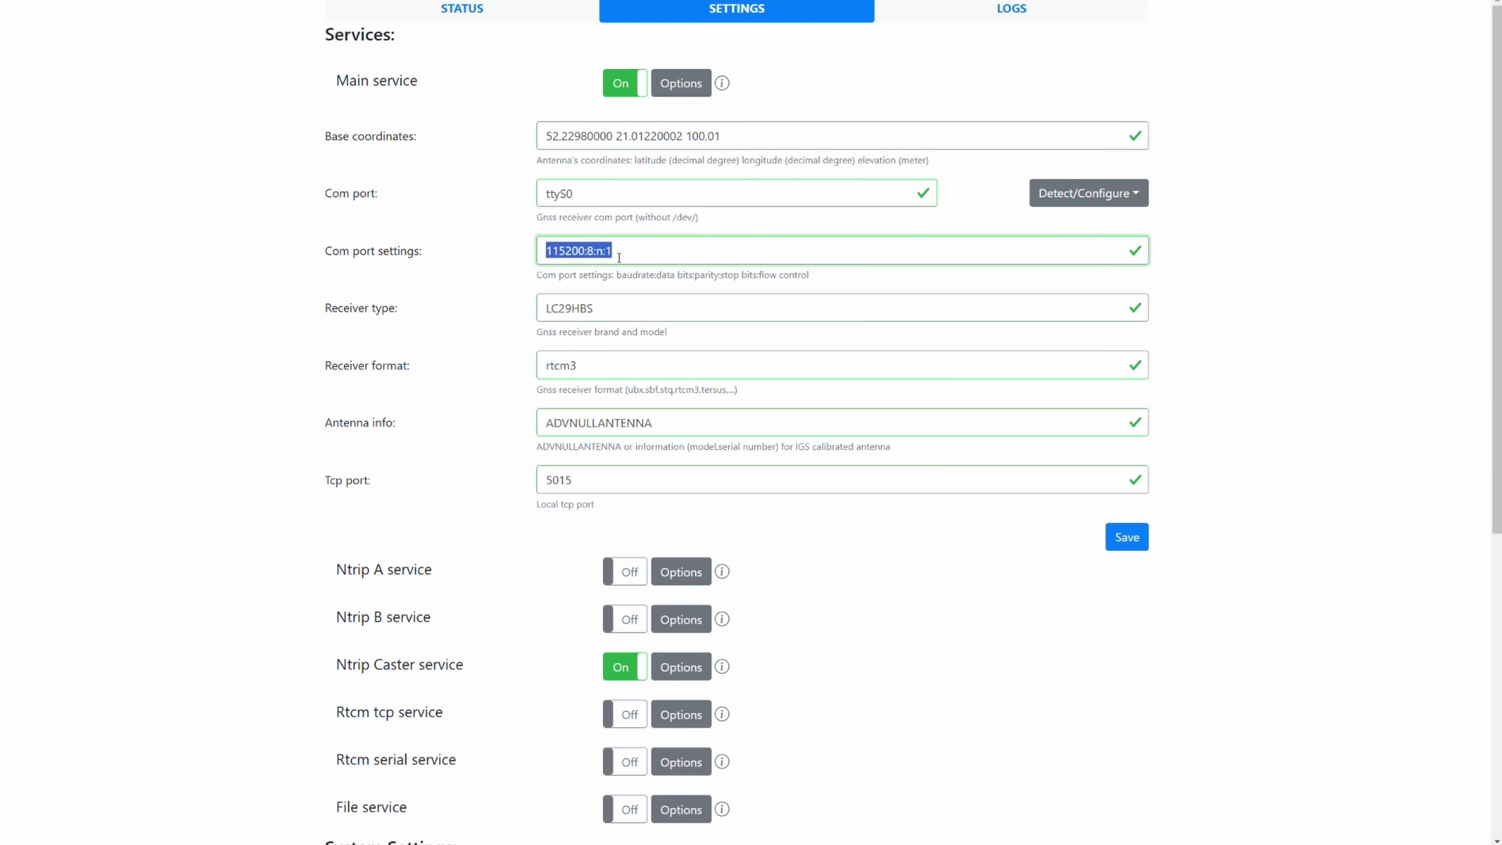
Check receiver type LC29HBS, receiver format rtcm3, antenna info and TCP port 5015
click(639, 255)
click(646, 307)
drag(647, 307, 547, 307)
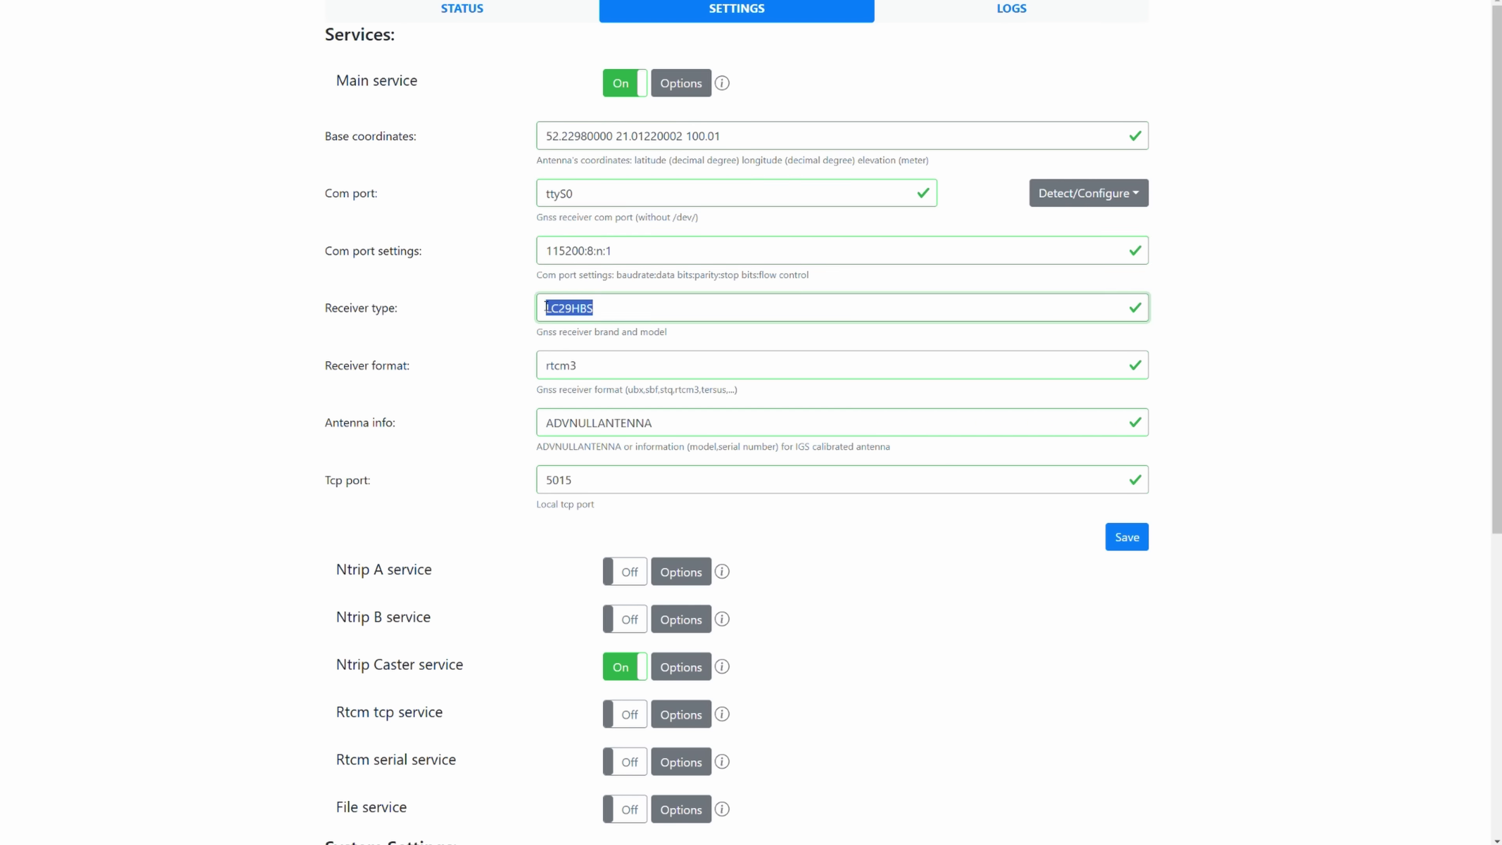
click(610, 314)
click(604, 372)
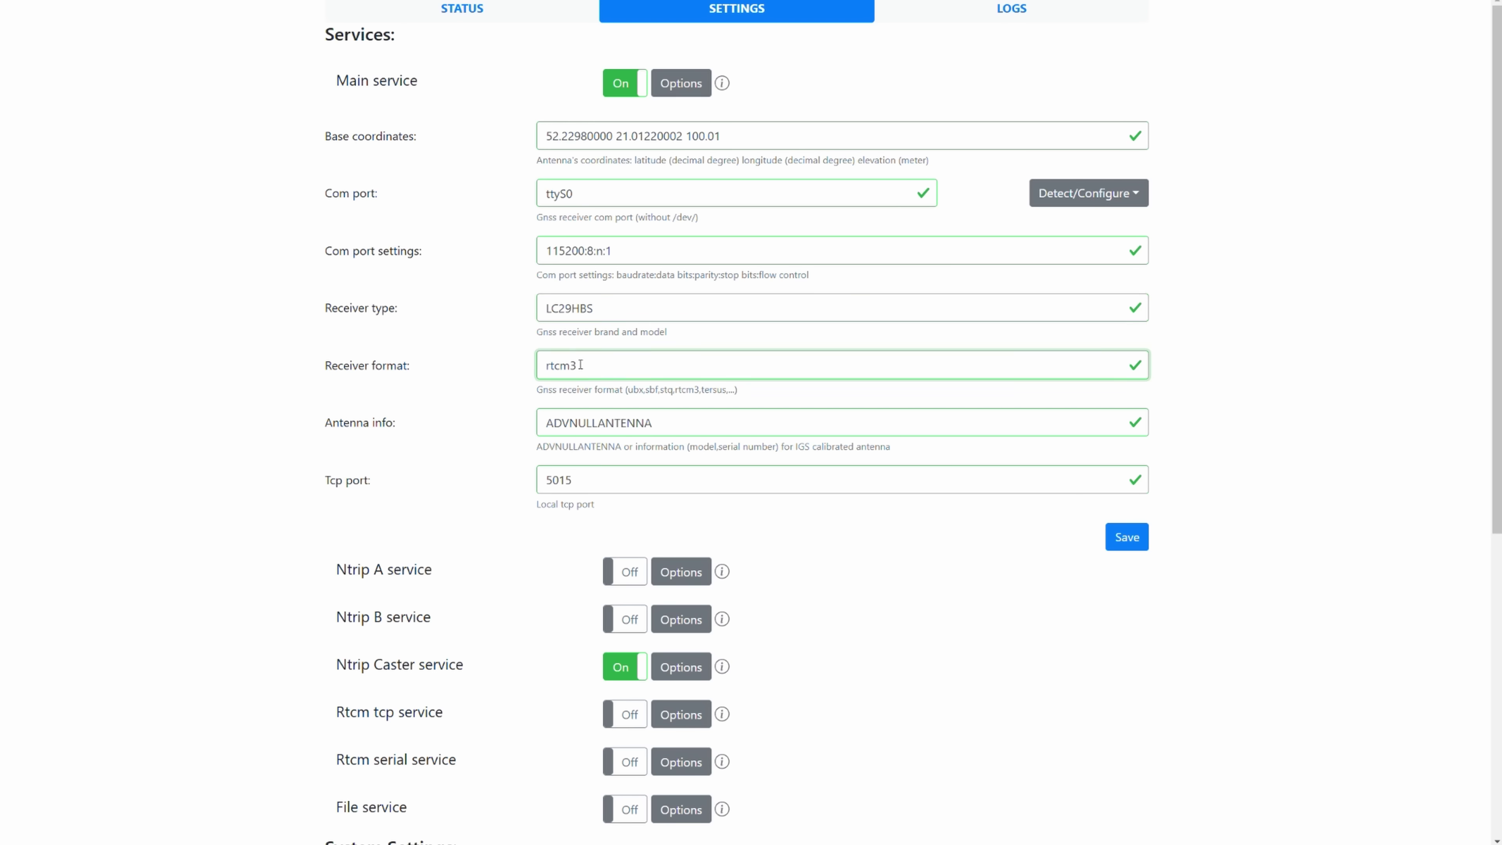
drag(580, 364, 519, 363)
click(687, 425)
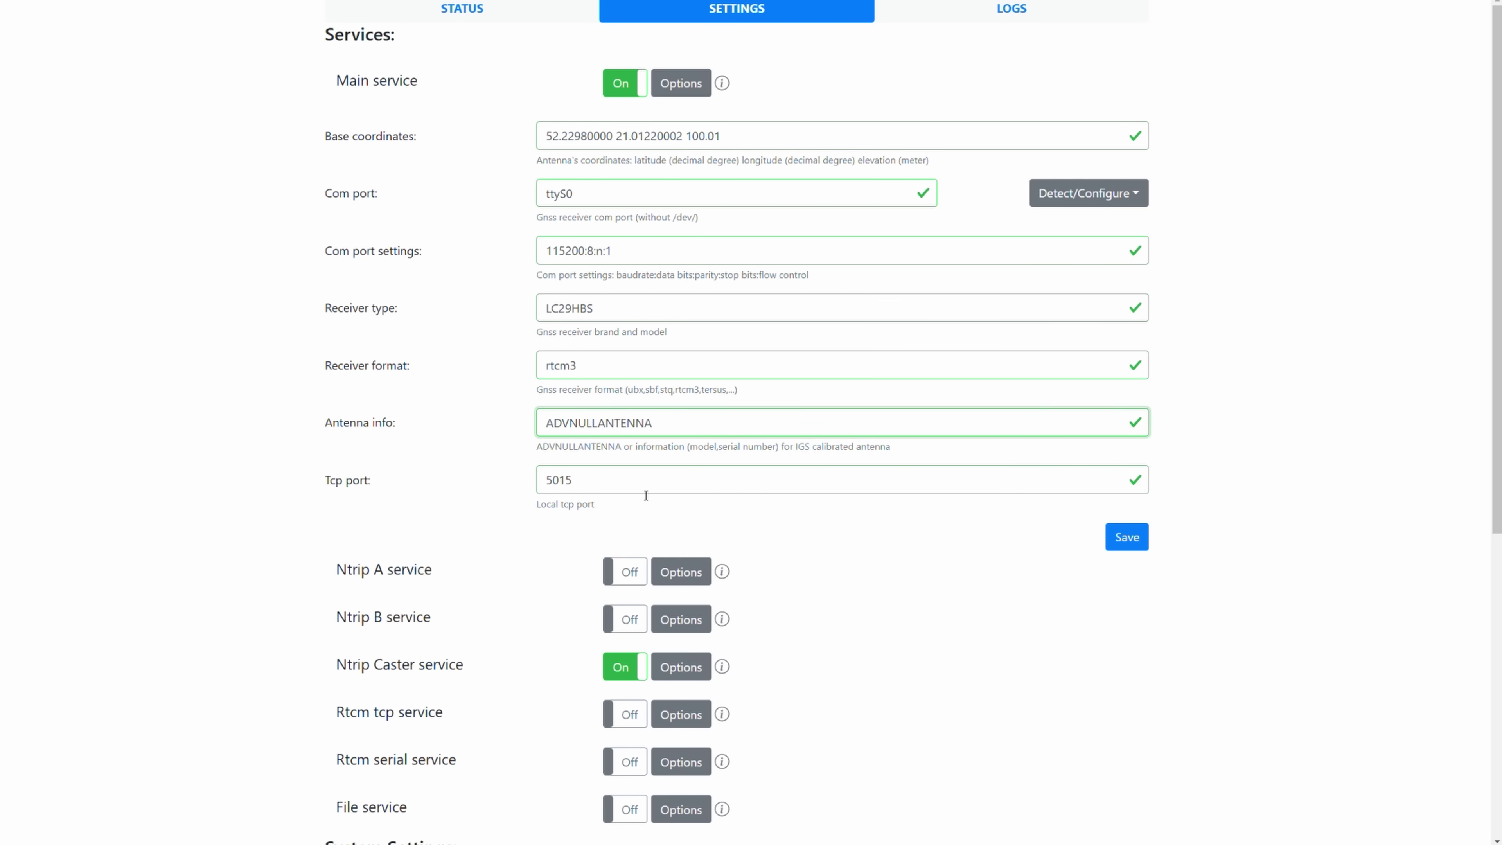
drag(646, 493, 520, 496)
click(632, 494)
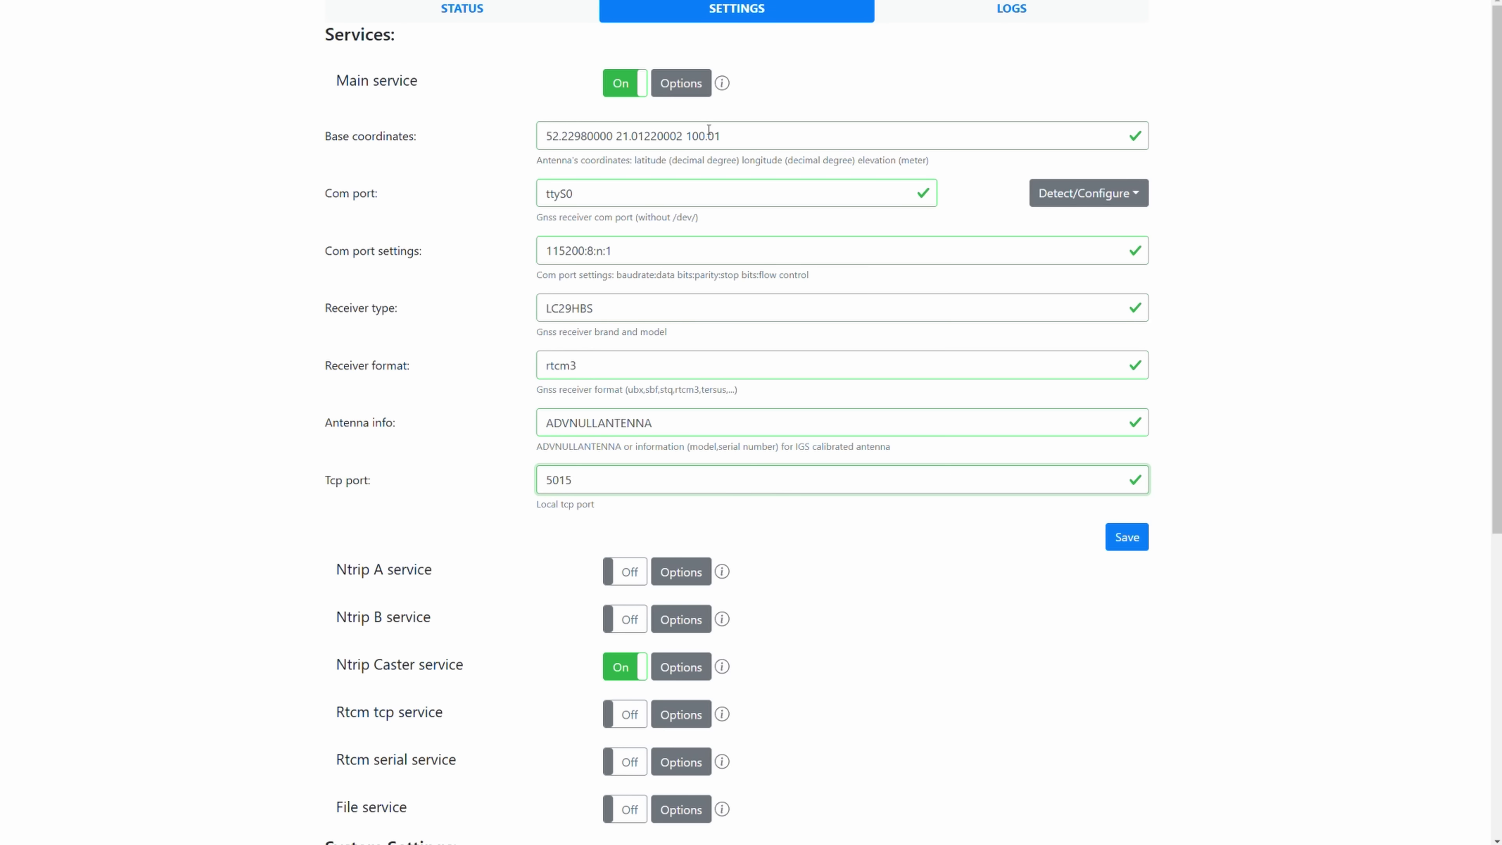
Collapse the main service settings and expand the Ntrip Caster service's options
click(680, 83)
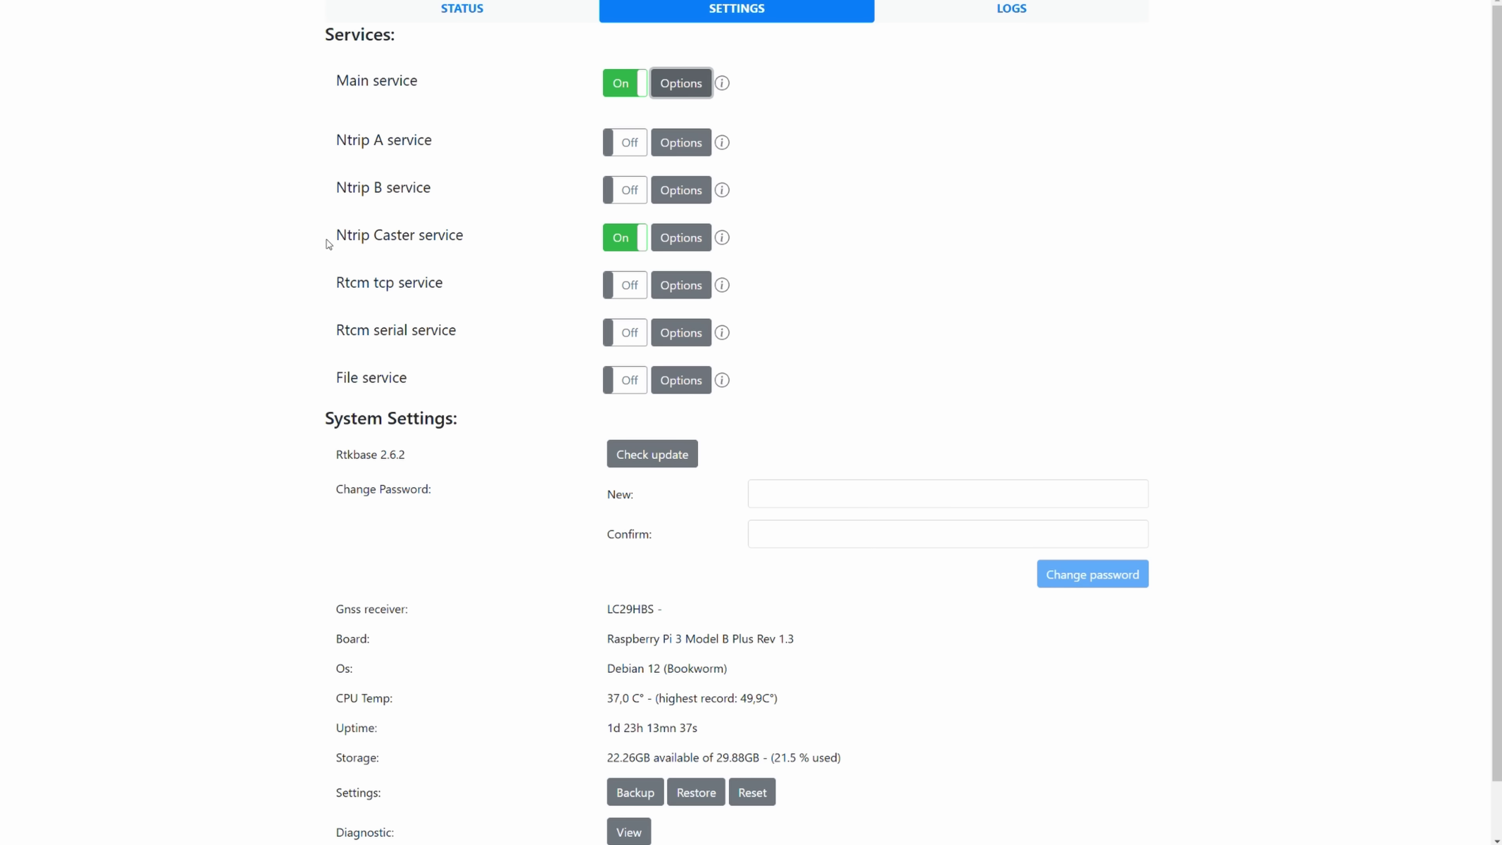
drag(329, 245, 459, 231)
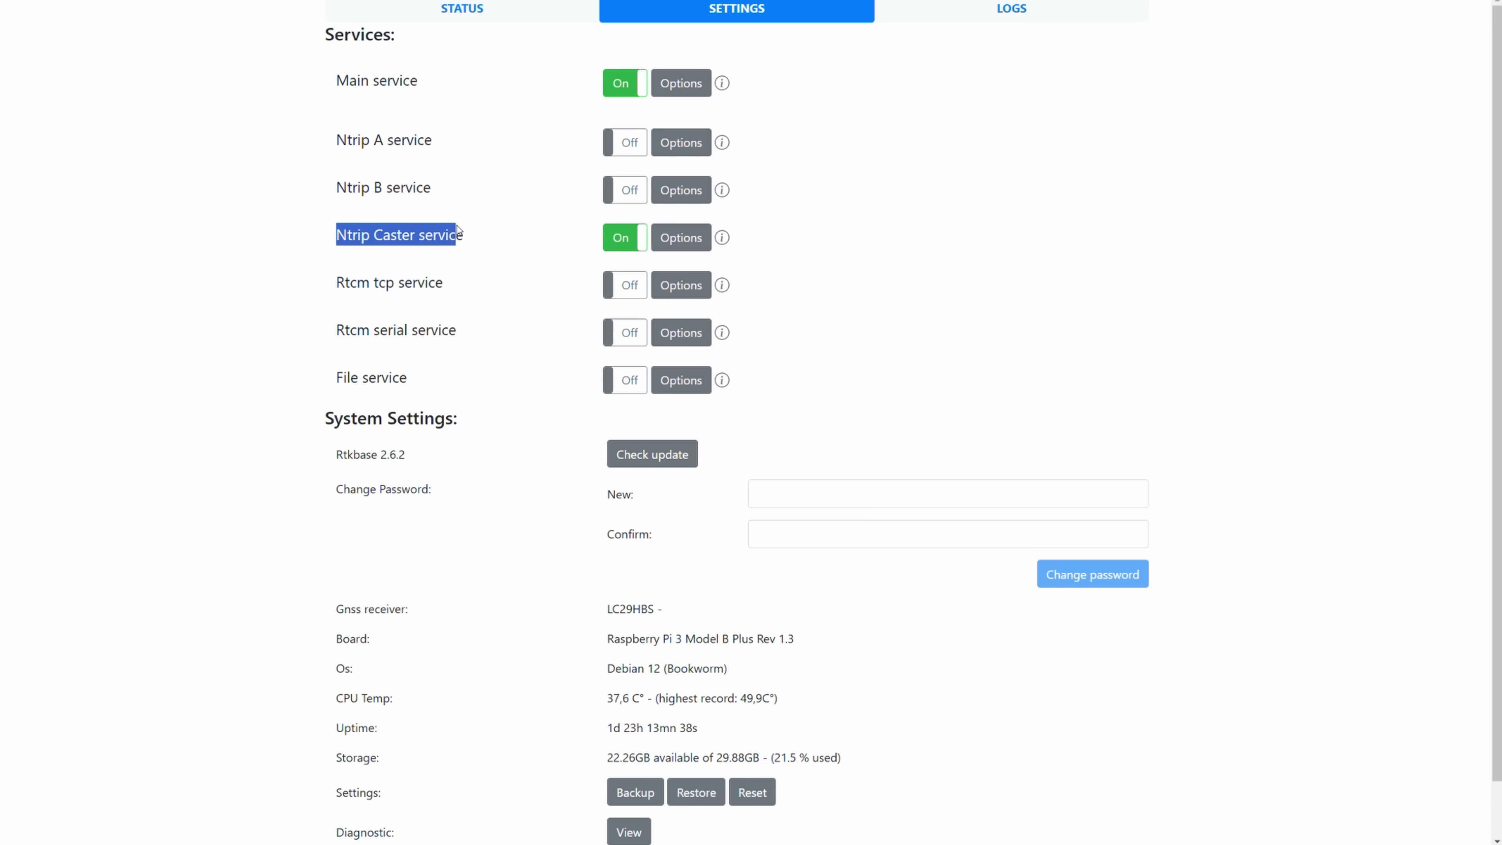
click(680, 249)
click(829, 225)
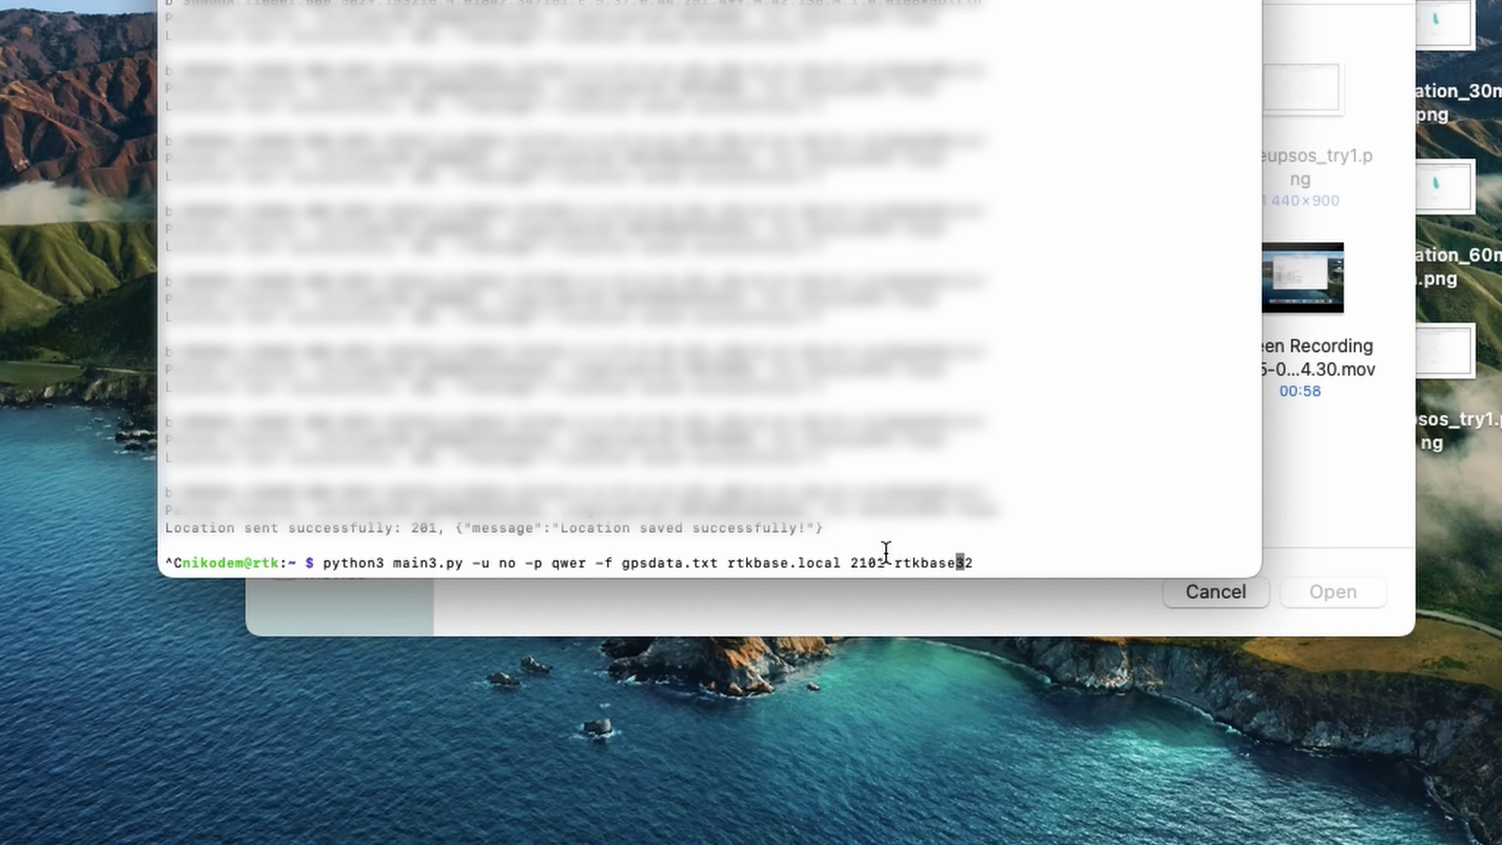
Run the python3 main3.py logging command against rtkbase.local port 2101, mountpoint rtkbase2
key(Return)
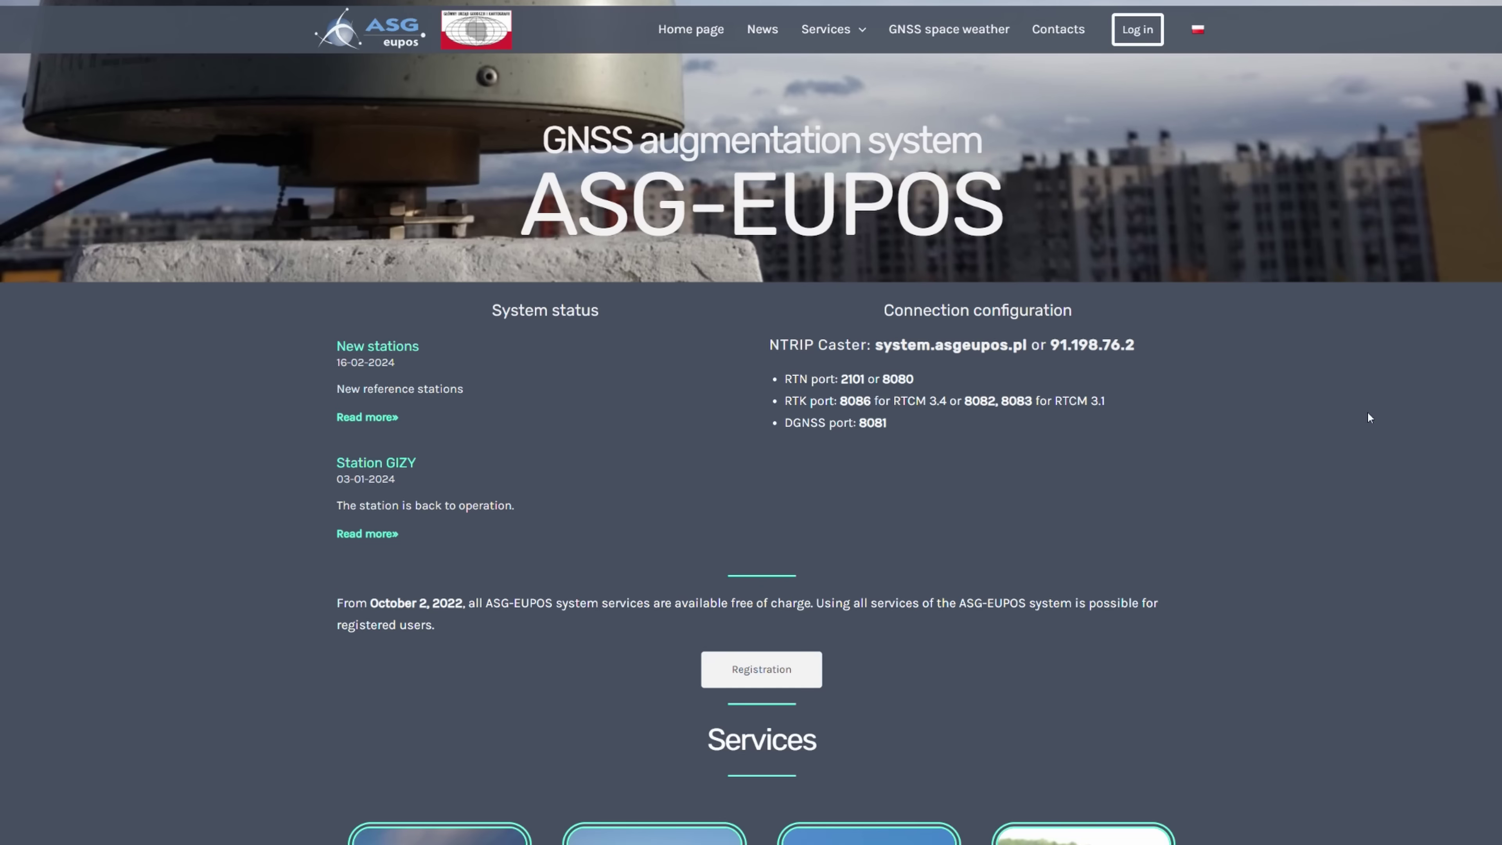
Open ASG-EUPOS Single station RTK details showing ports 8086, 8082, 8083 and mountpoints like RTK4G_MULTI_RTCM32
scroll(1369, 417, down, 5)
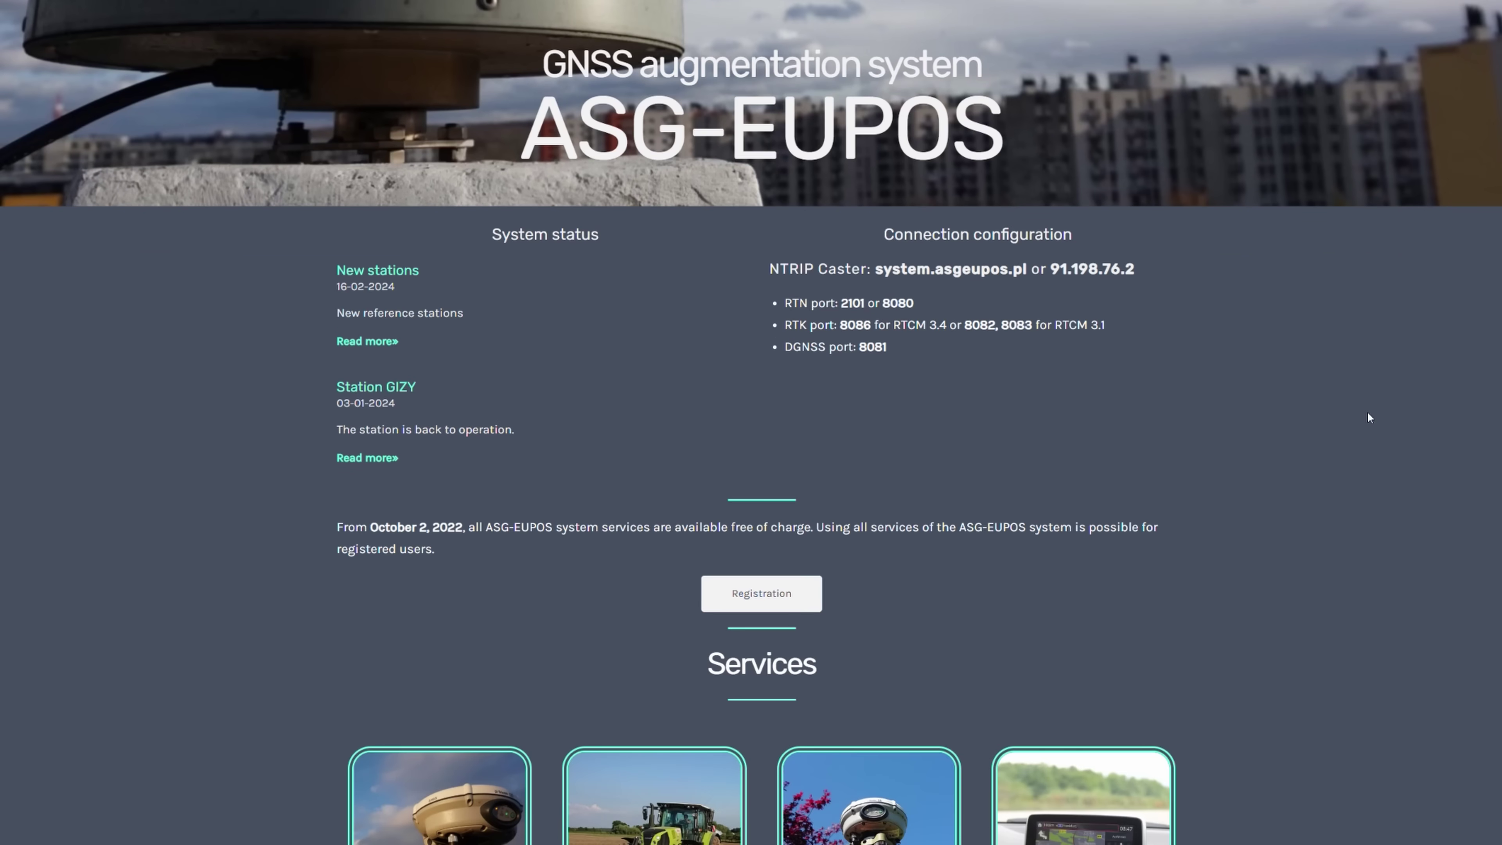
scroll(1367, 413, down, 3)
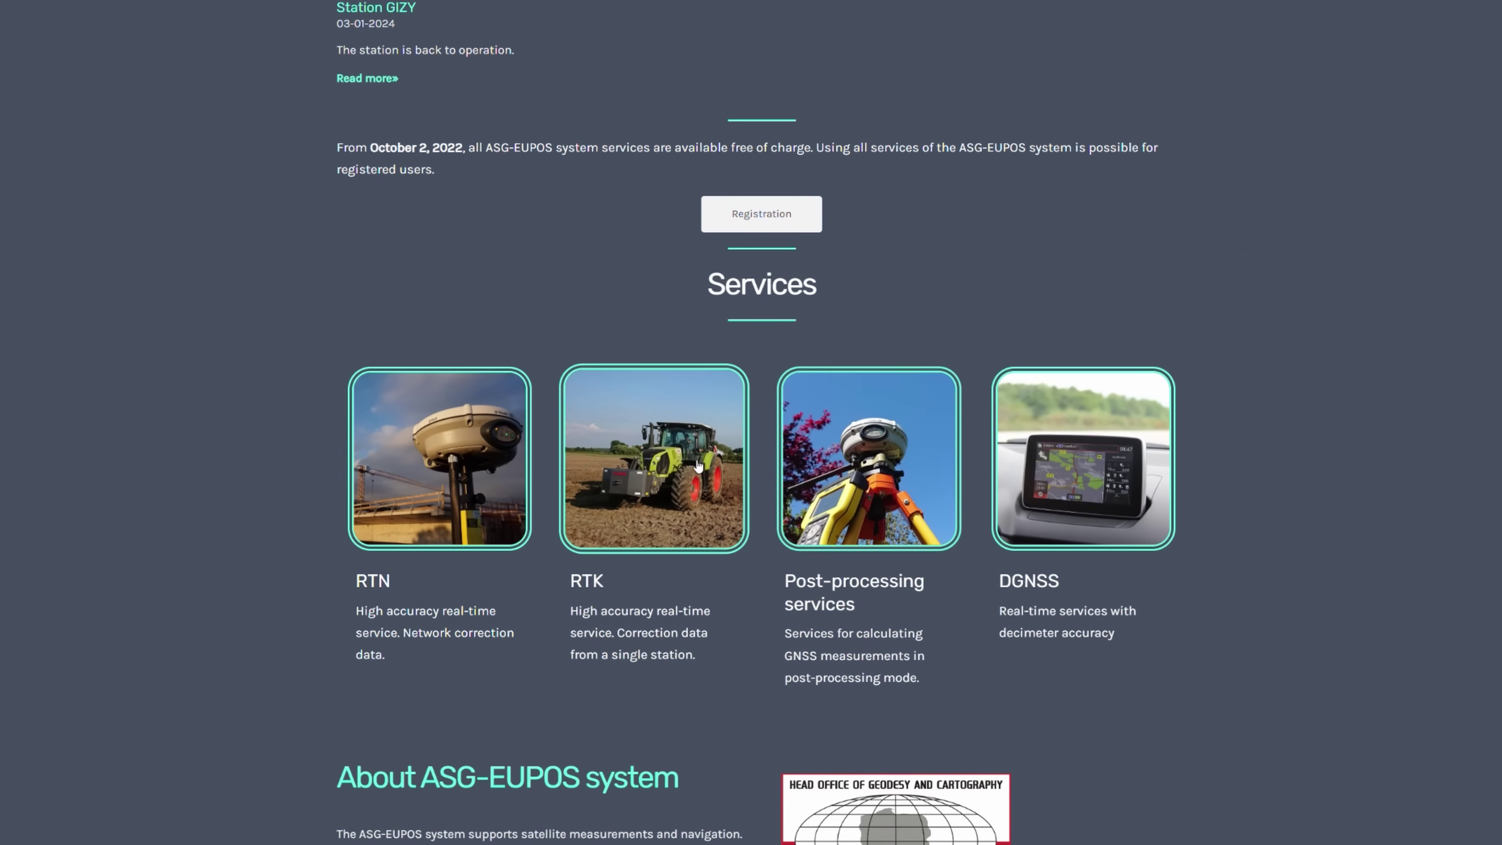
click(672, 476)
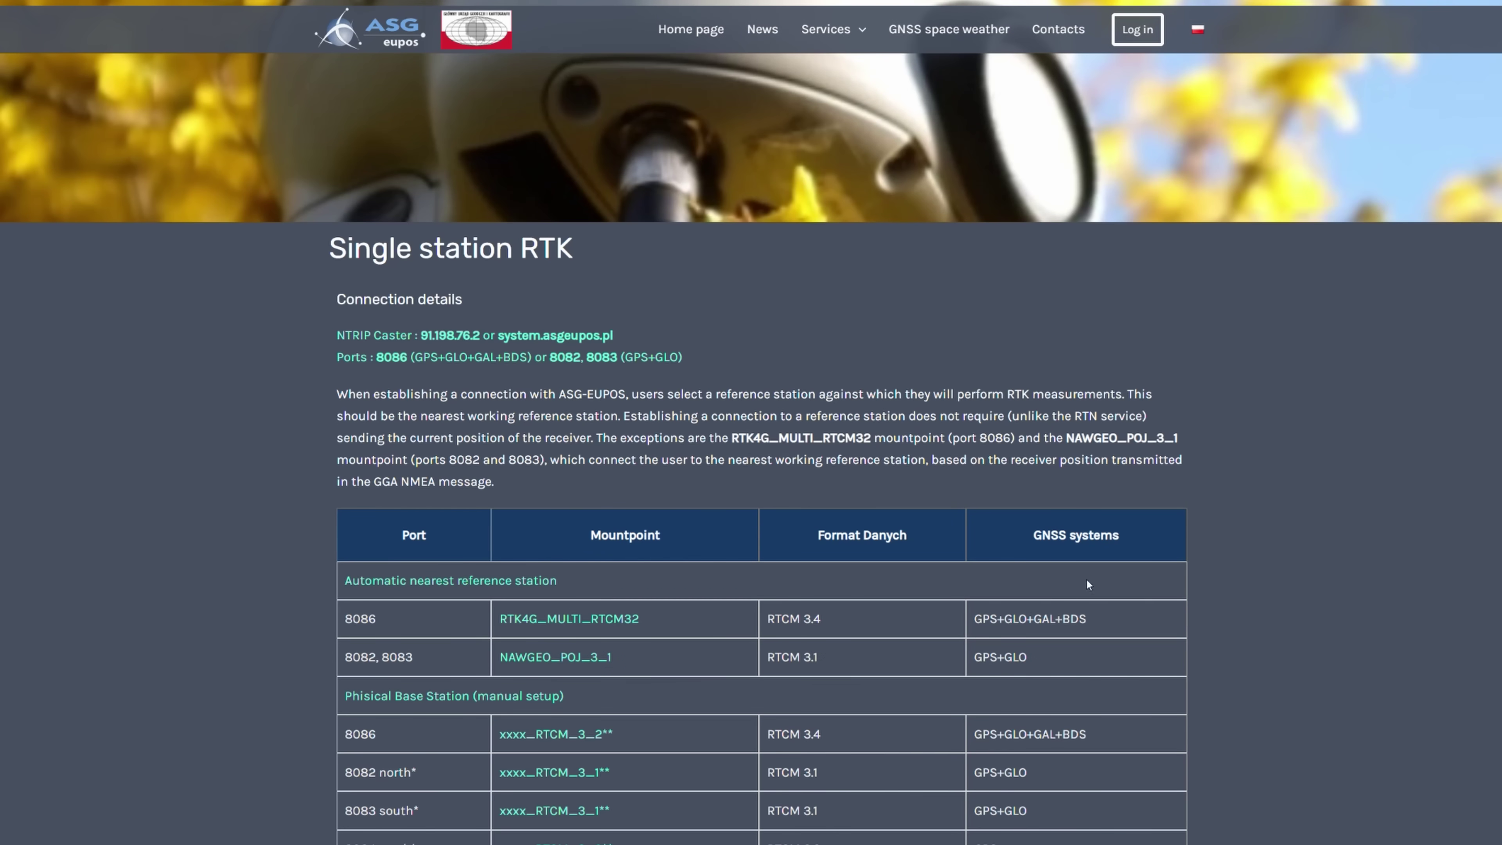
scroll(1290, 394, down, 5)
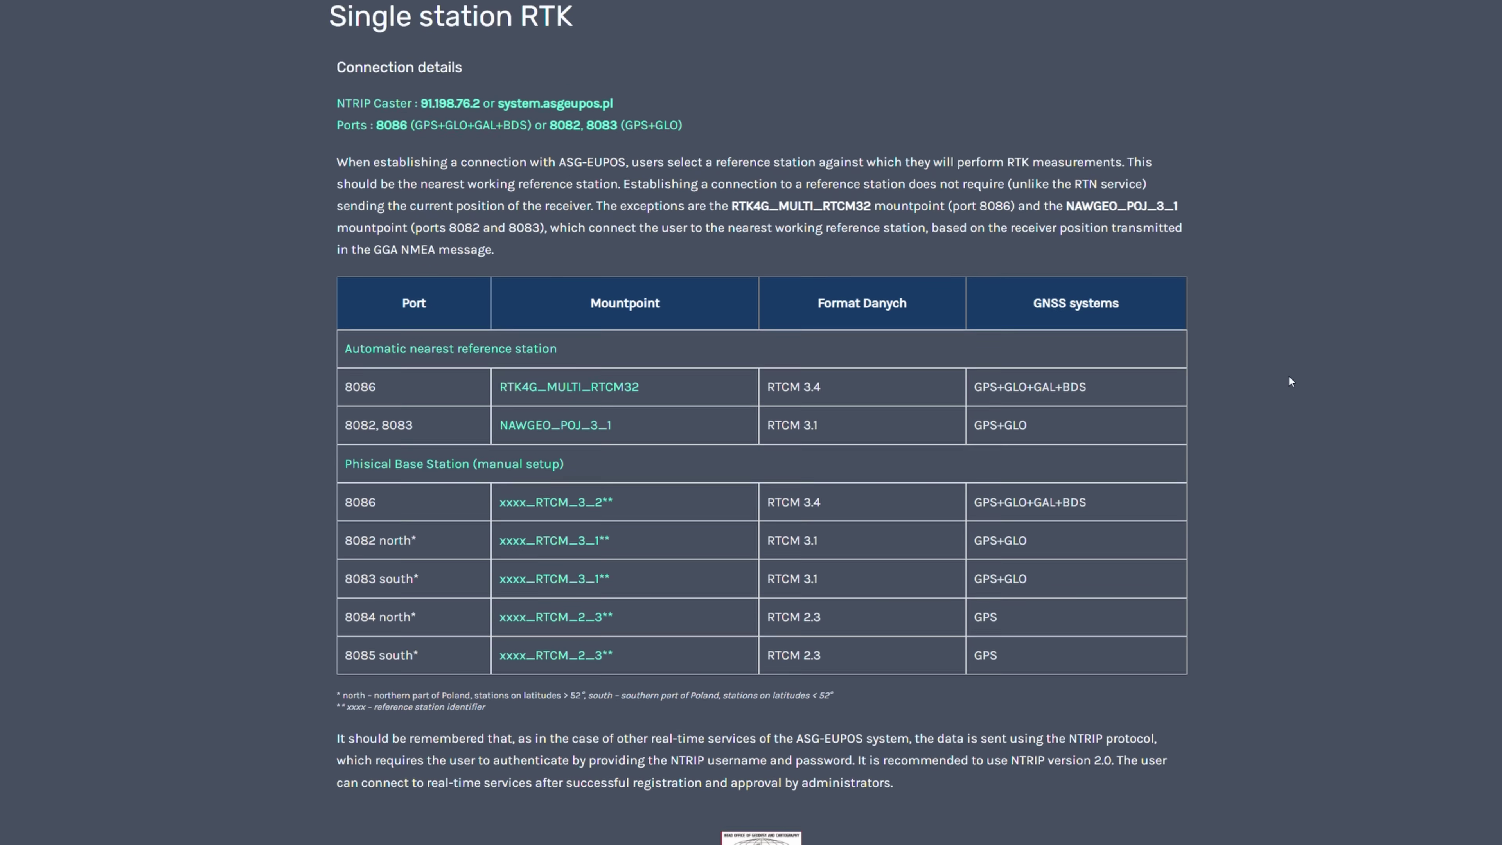